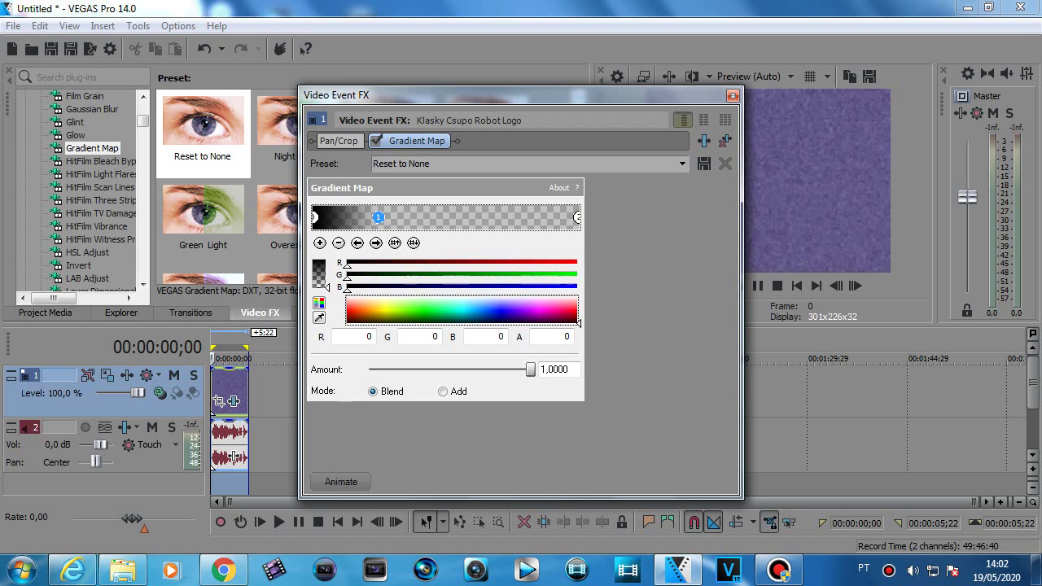
Set the first gradient control point's colour to green 237, blue 45 and alpha 255.
drag(440, 336, 430, 337)
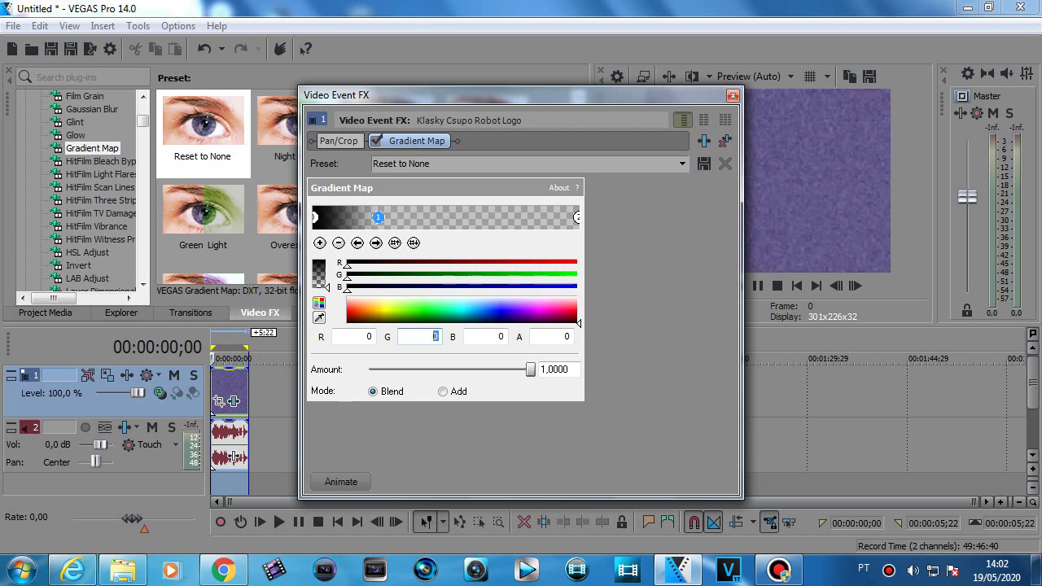
text(237)
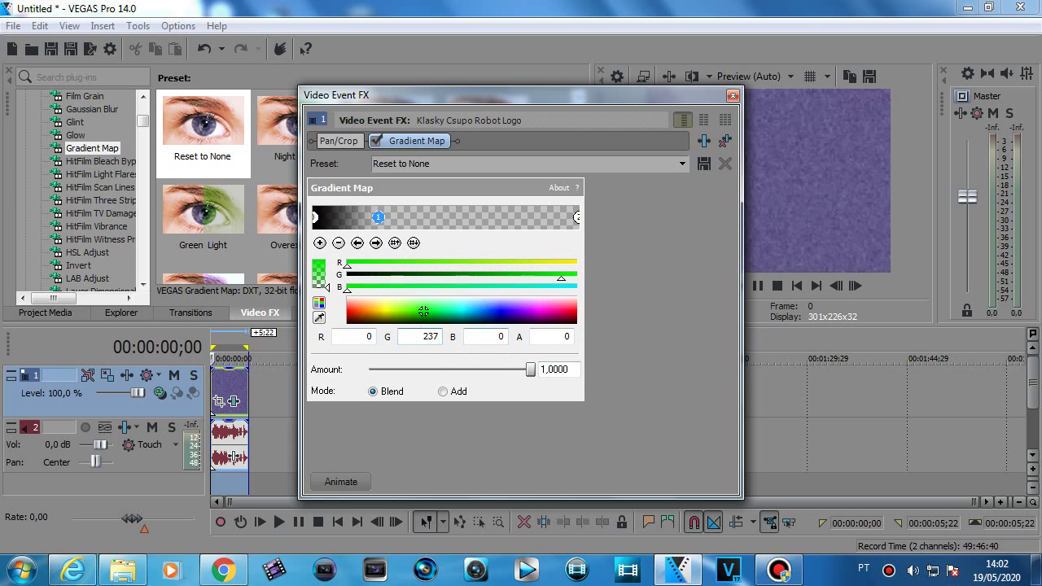
key(Tab)
text(234)
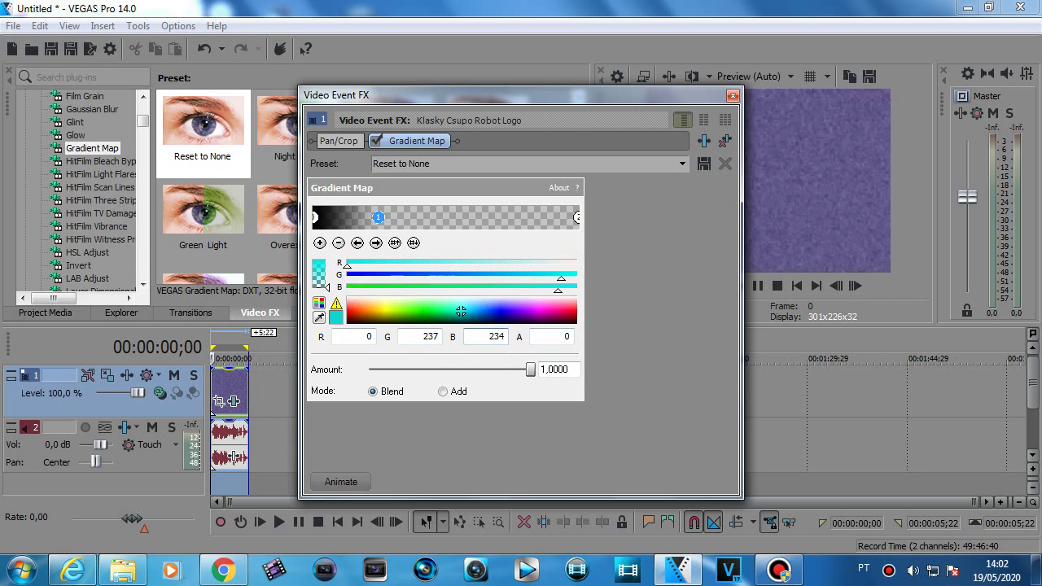
key(BackSpace)
key(BackSpace)
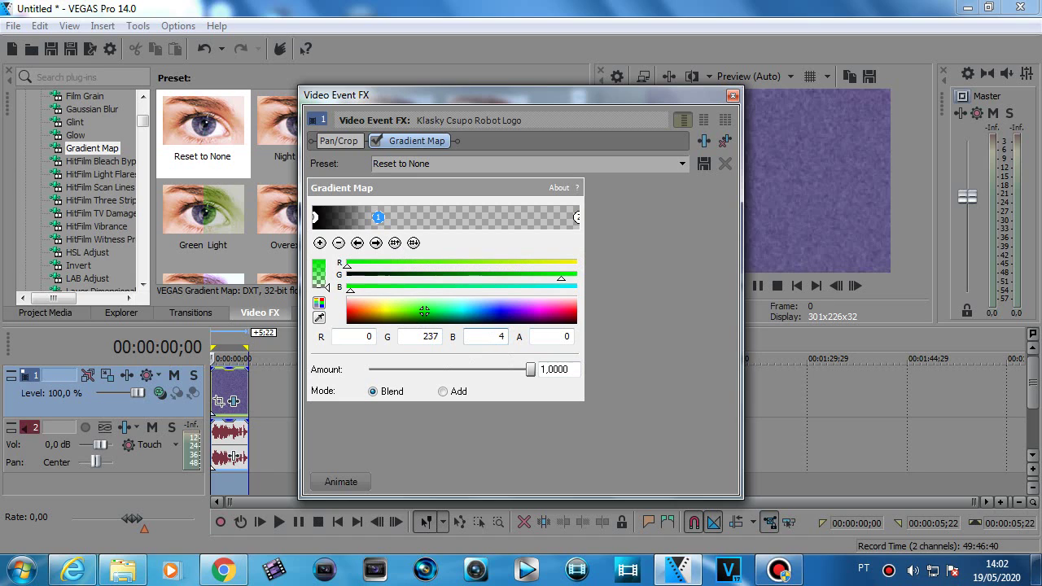
text(5)
key(Tab)
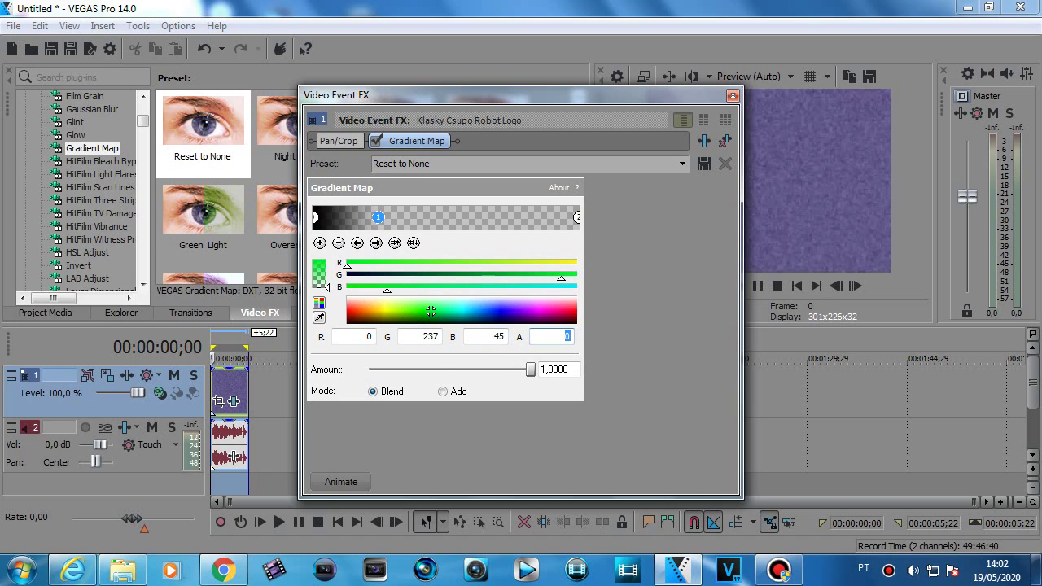
text(255)
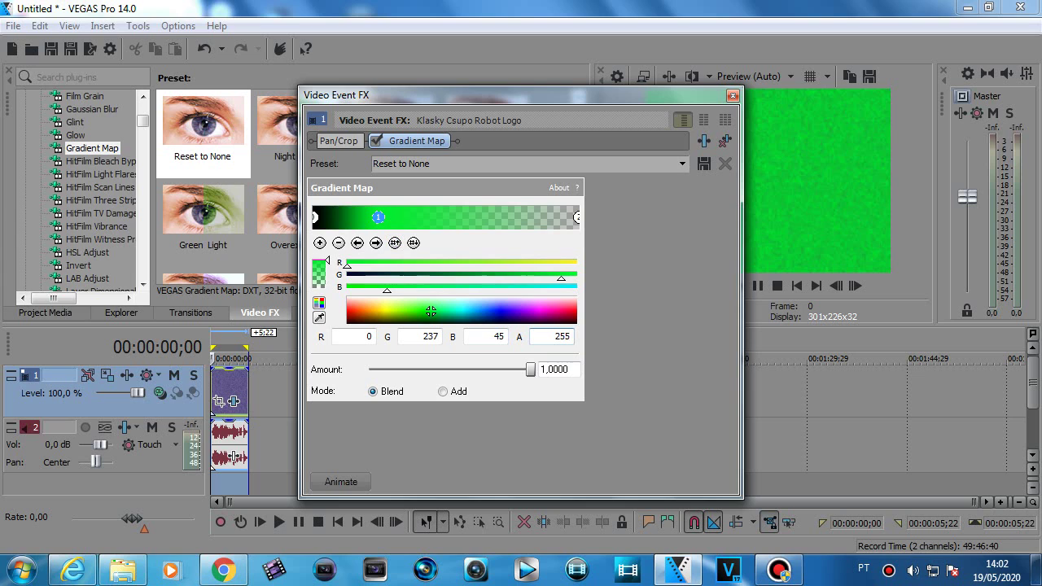
Move the second gradient control point just beyond the first, and add a third close after it and a fourth at the gradient's far end.
drag(577, 217, 399, 218)
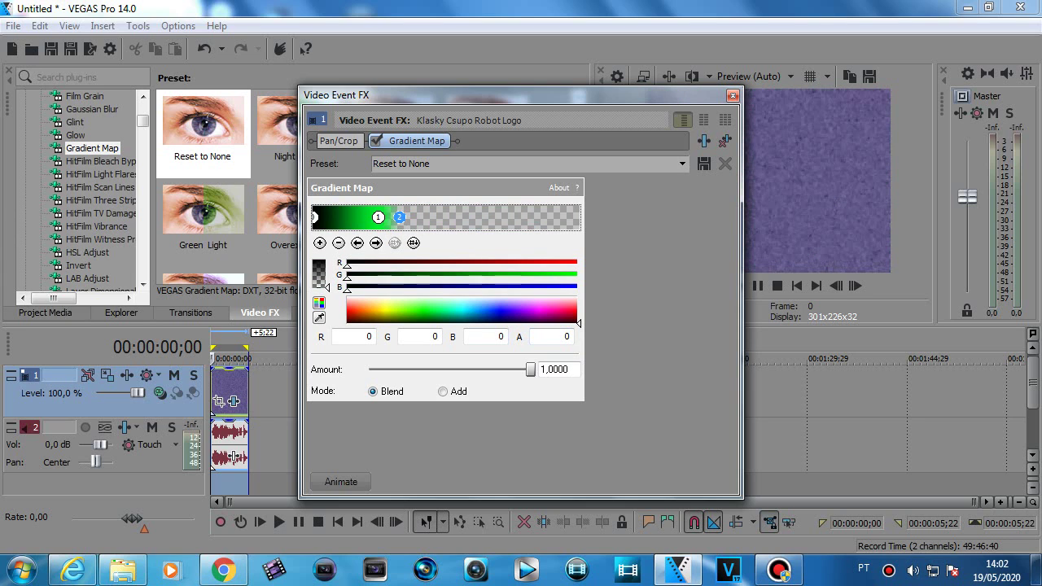
click(320, 243)
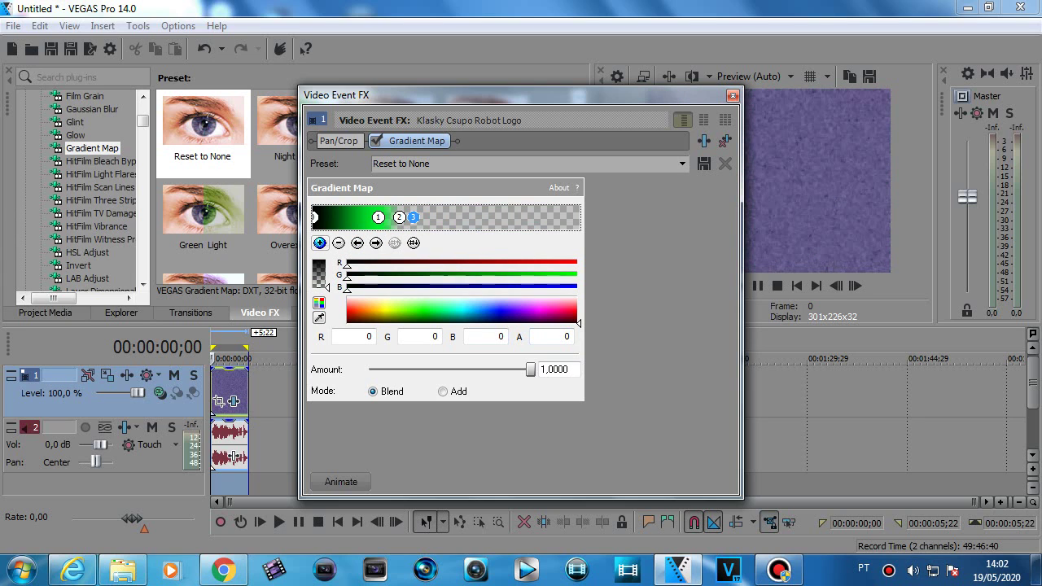
drag(413, 217, 419, 217)
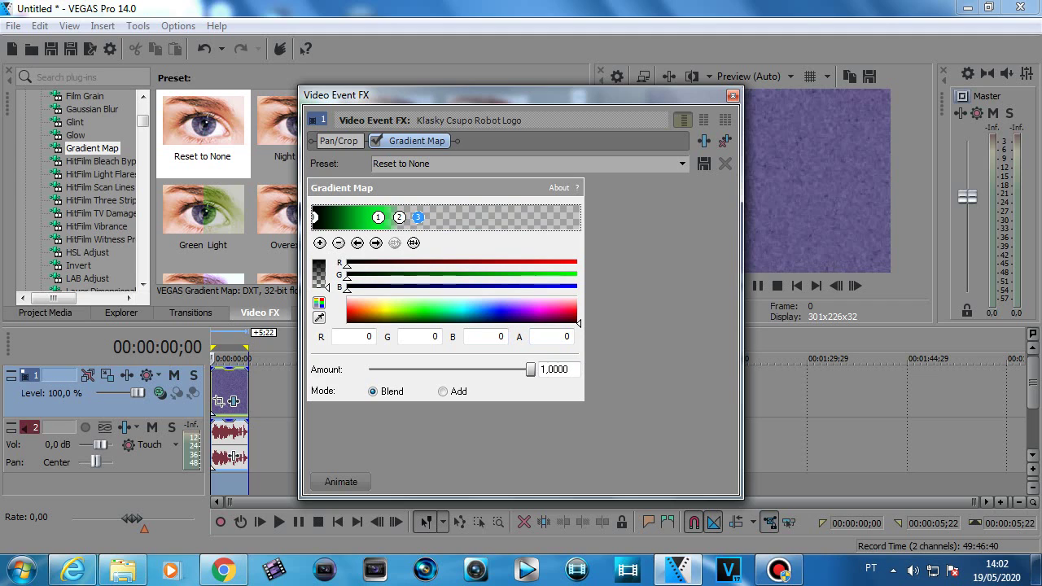
click(577, 216)
Set the second gradient control point's colour to red 23, green 120, blue 89 and alpha 255.
click(357, 243)
click(357, 242)
double_click(369, 337)
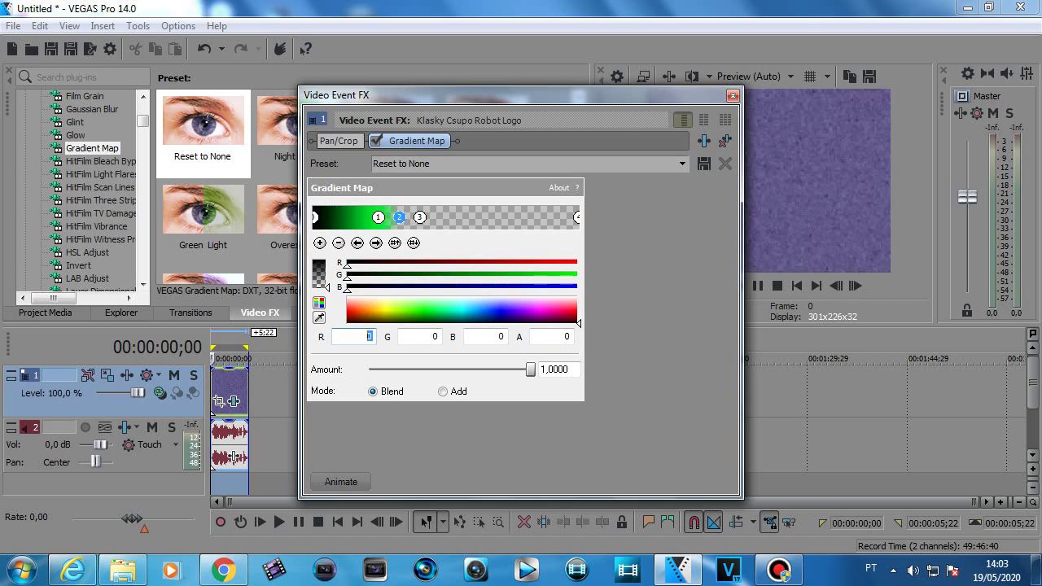
text(232)
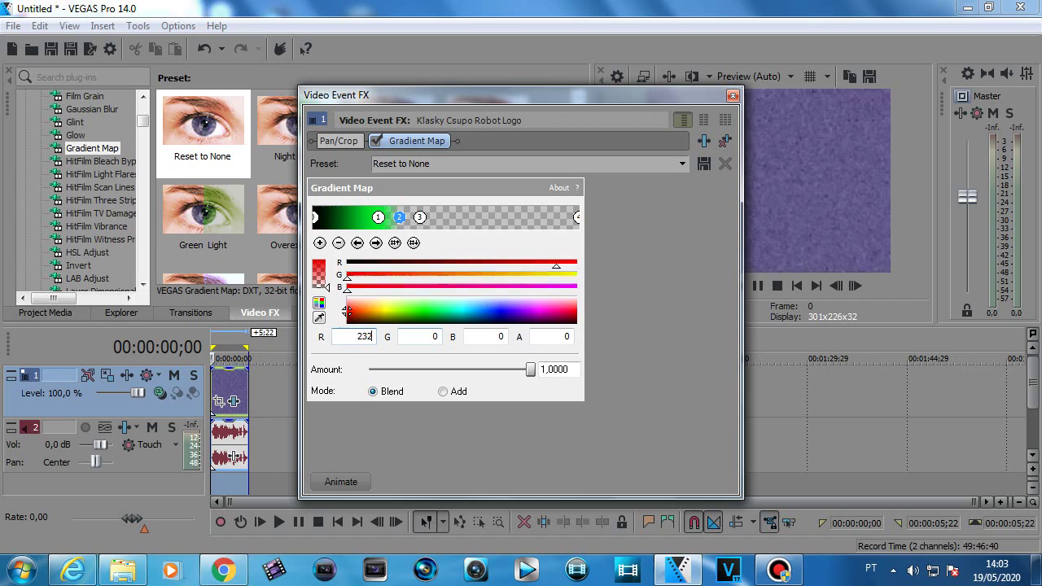
key(BackSpace)
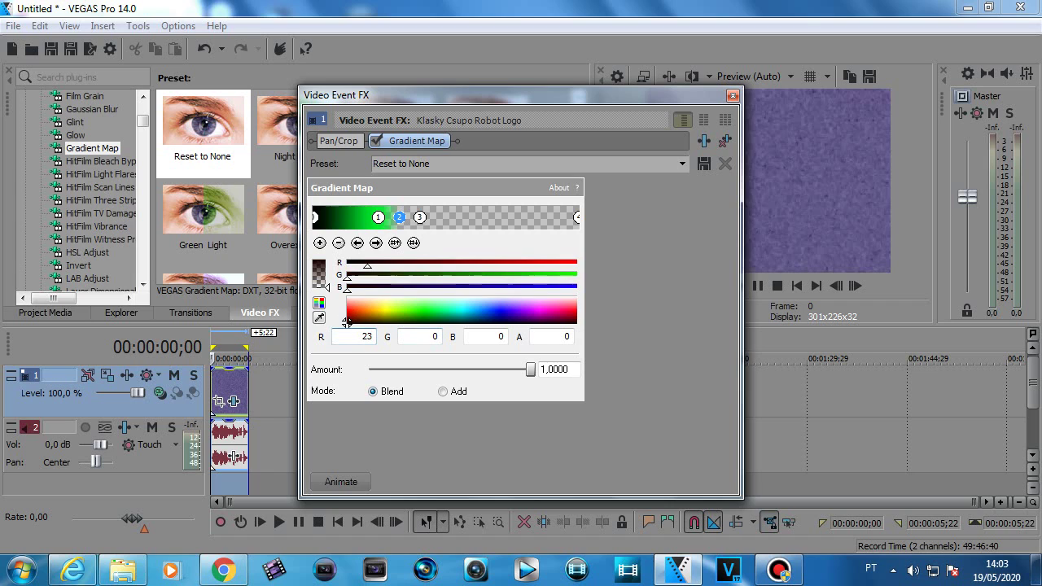
key(Tab)
text(12)
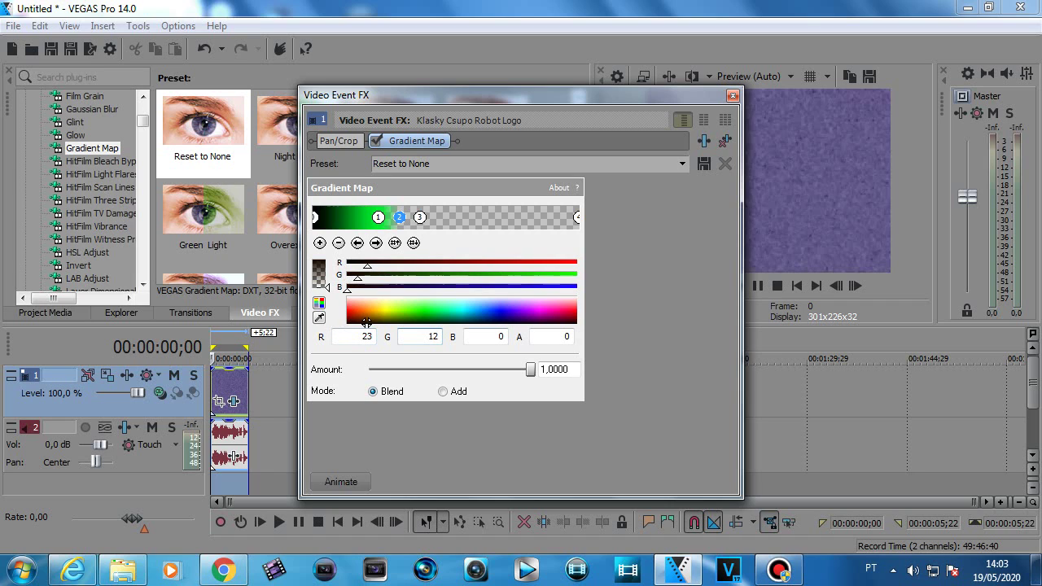
text(2)
key(BackSpace)
text(0)
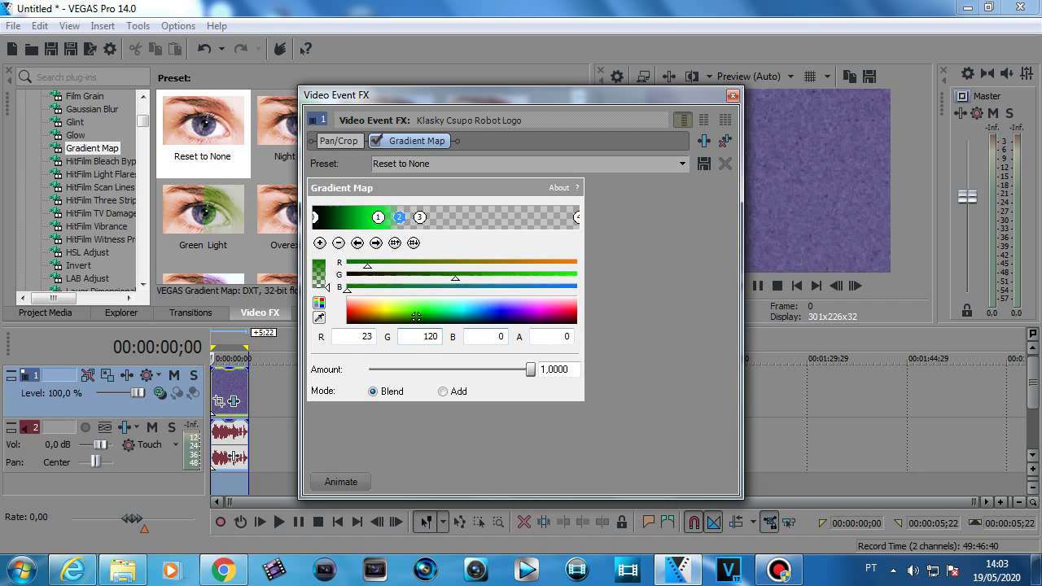
key(Tab)
text(89)
key(Tab)
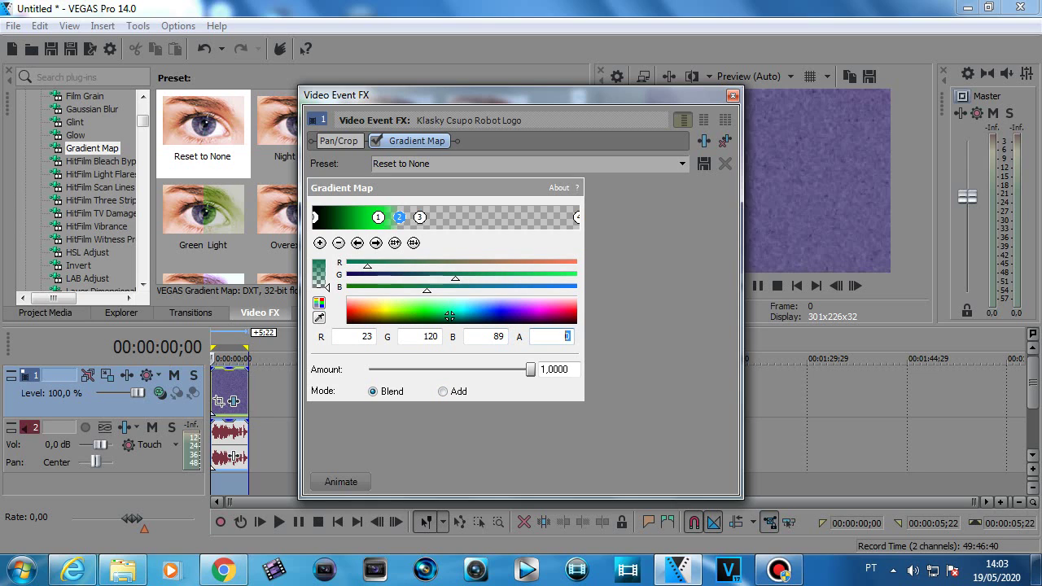
text(255)
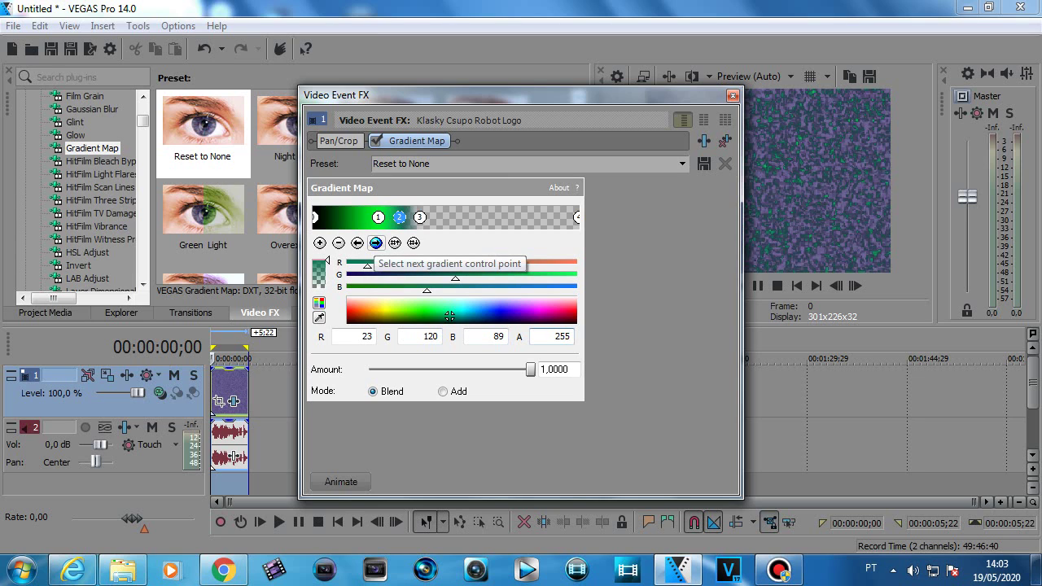
Set the third gradient control point's colour to red 89, green 255, blue 123 and alpha 255.
click(375, 242)
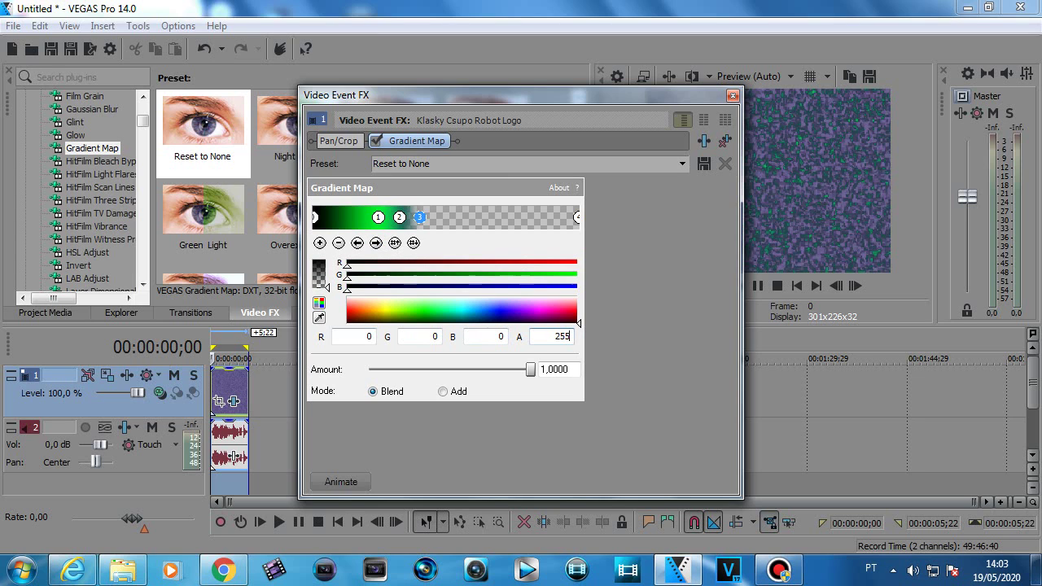
click(370, 337)
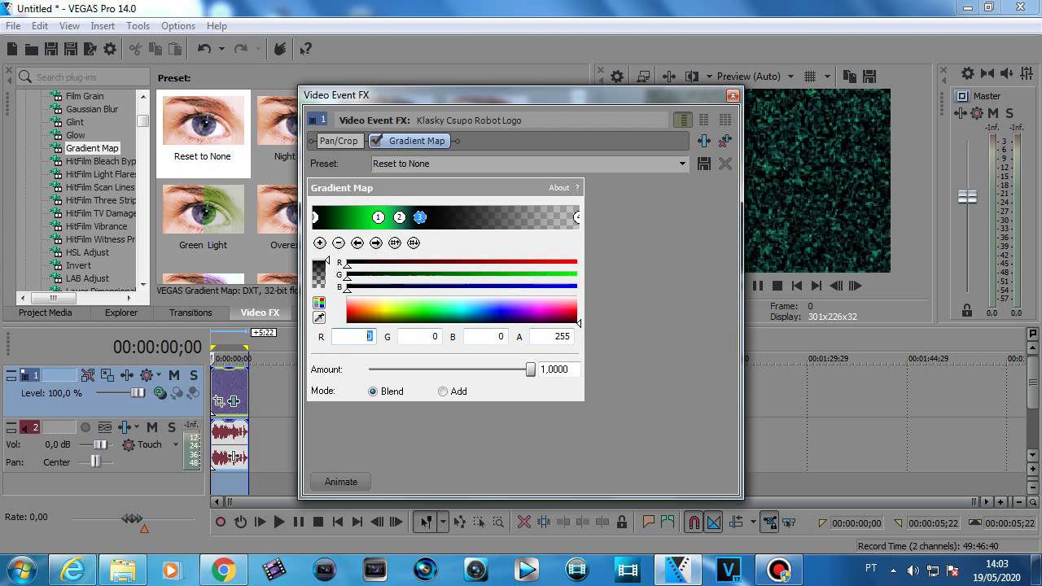
click(347, 318)
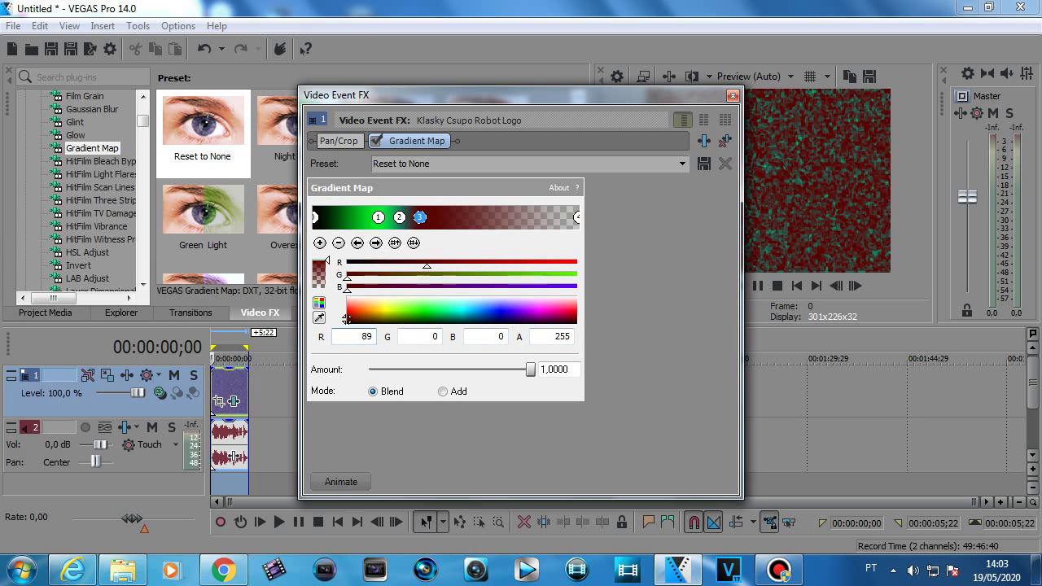
key(Tab)
text(25)
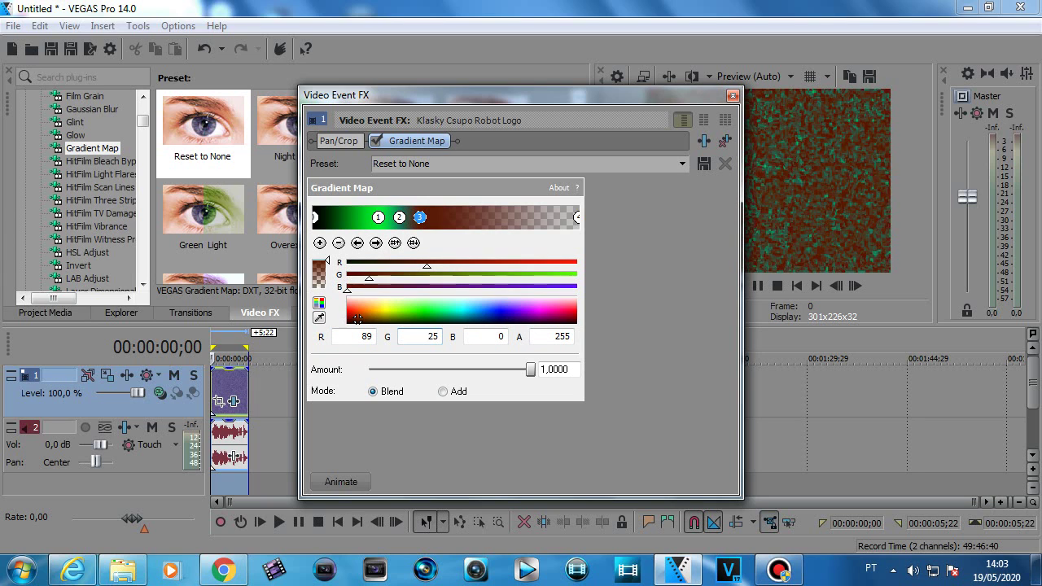
text(5)
key(Tab)
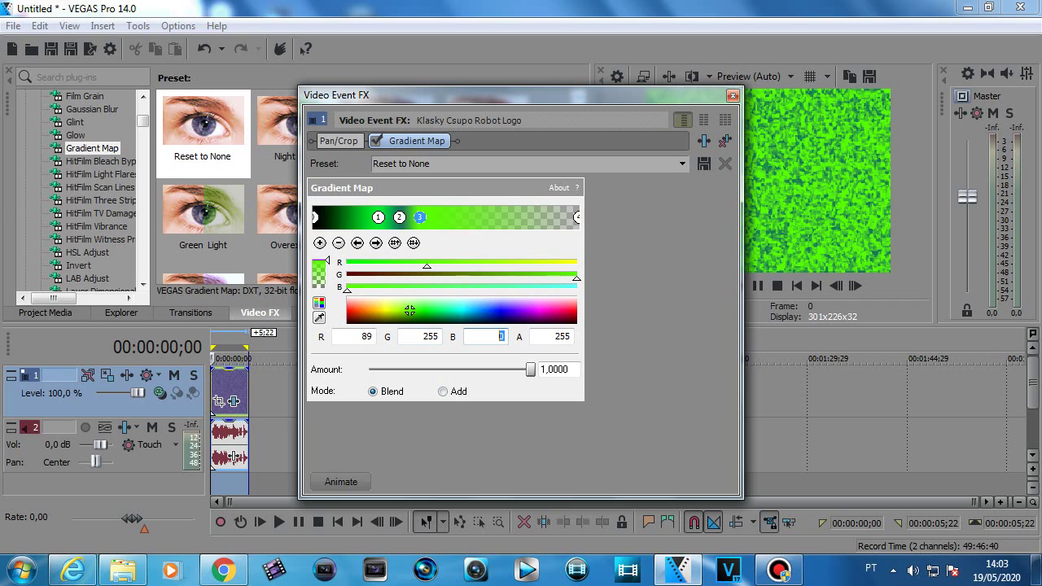
text(123)
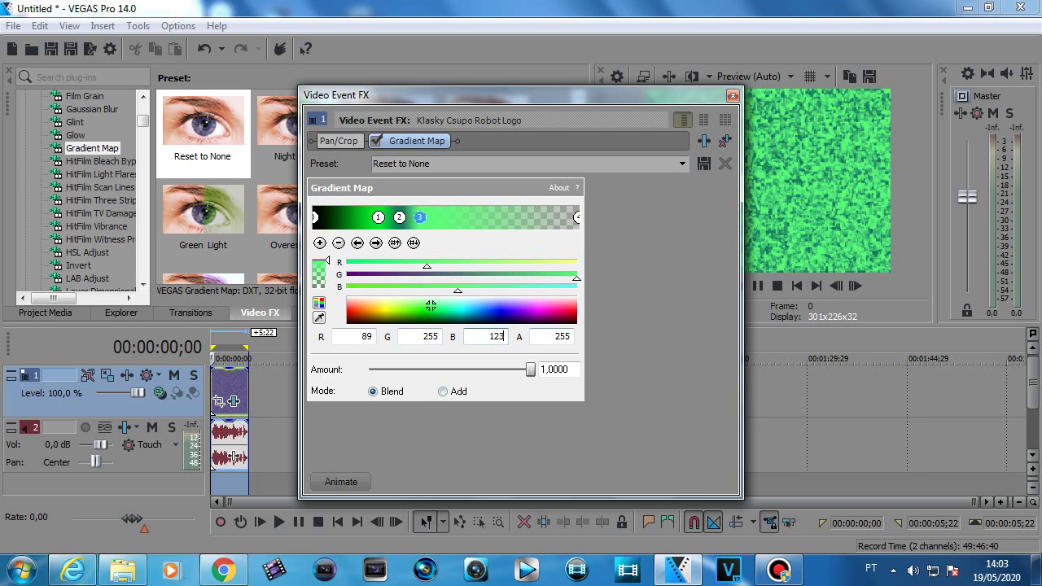
key(Tab)
Set the last gradient control point's colour to red 34, green 68, blue 102 and alpha 255.
click(375, 242)
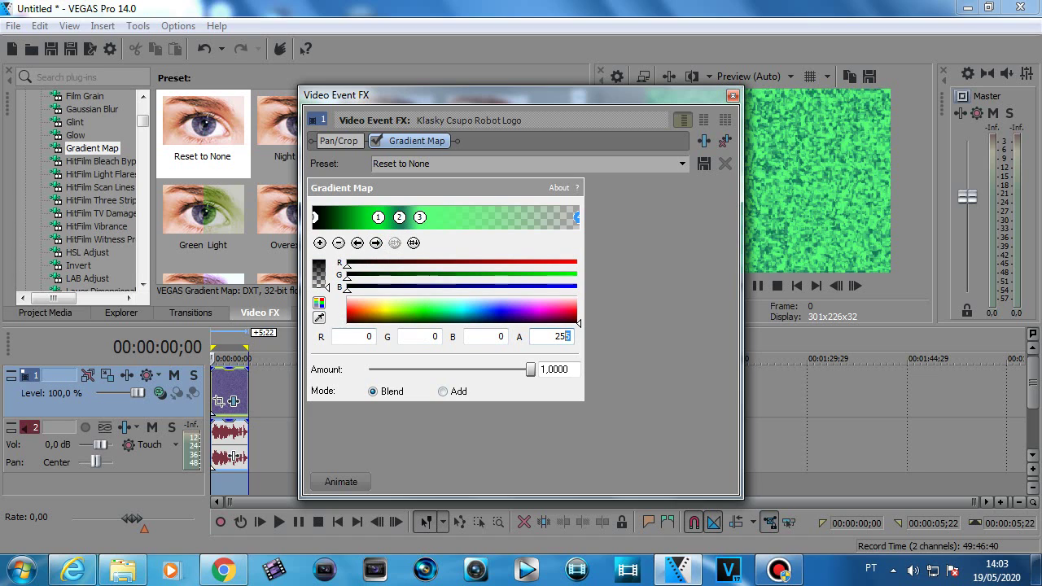
key(Tab)
text(34)
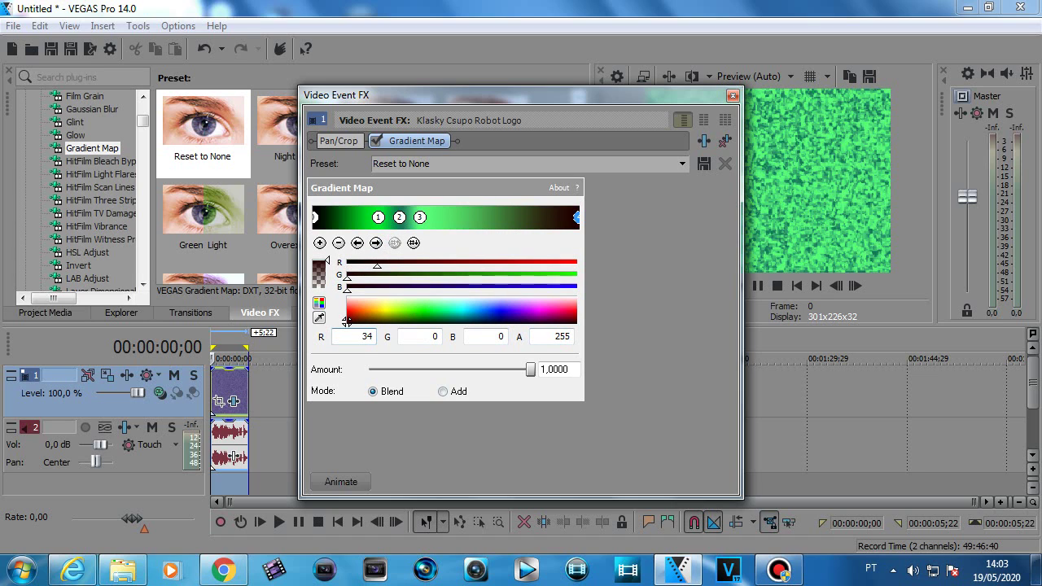
key(Tab)
text(65)
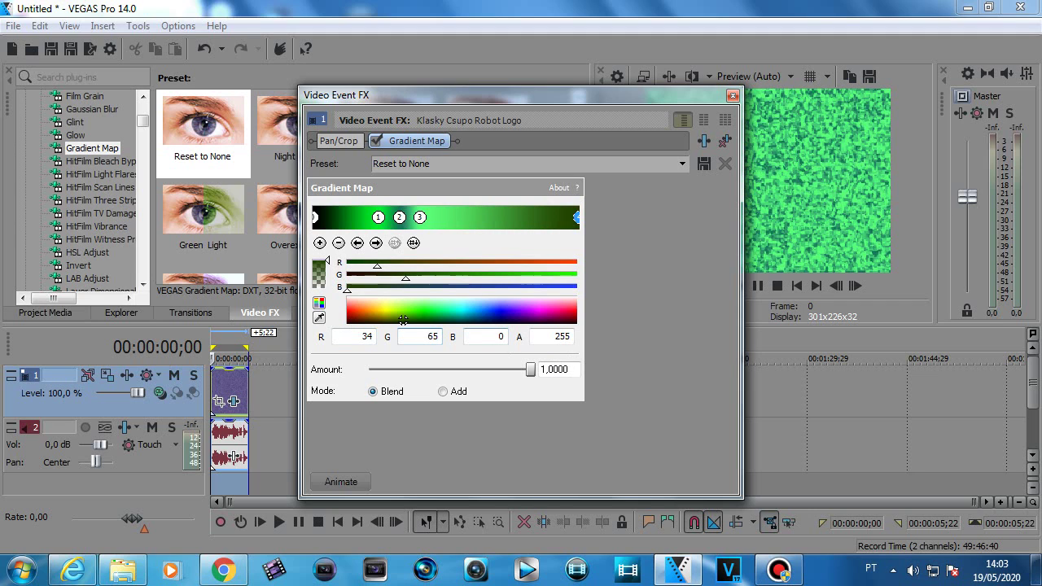
key(Tab)
click(437, 337)
key(BackSpace)
text(8)
key(Tab)
text(10)
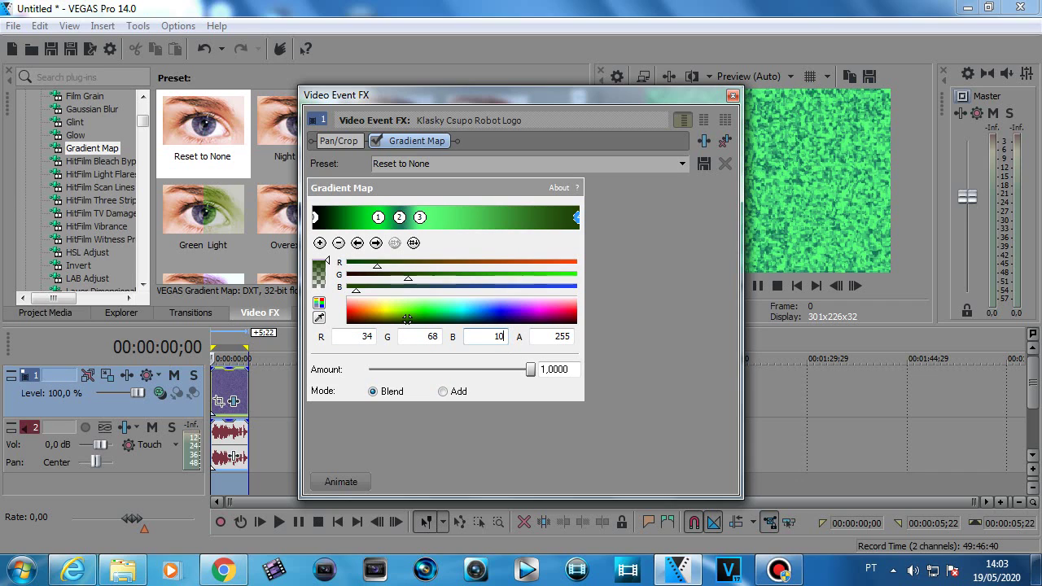
text(2)
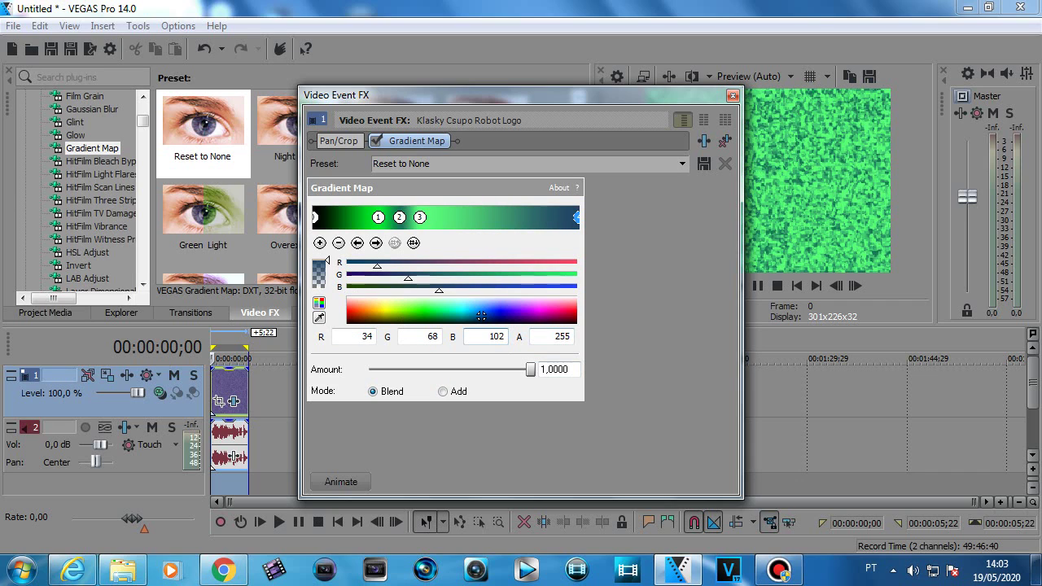
key(Tab)
Save the gradient as a preset named "San Francisco Major" and close the effect settings.
key(Tab)
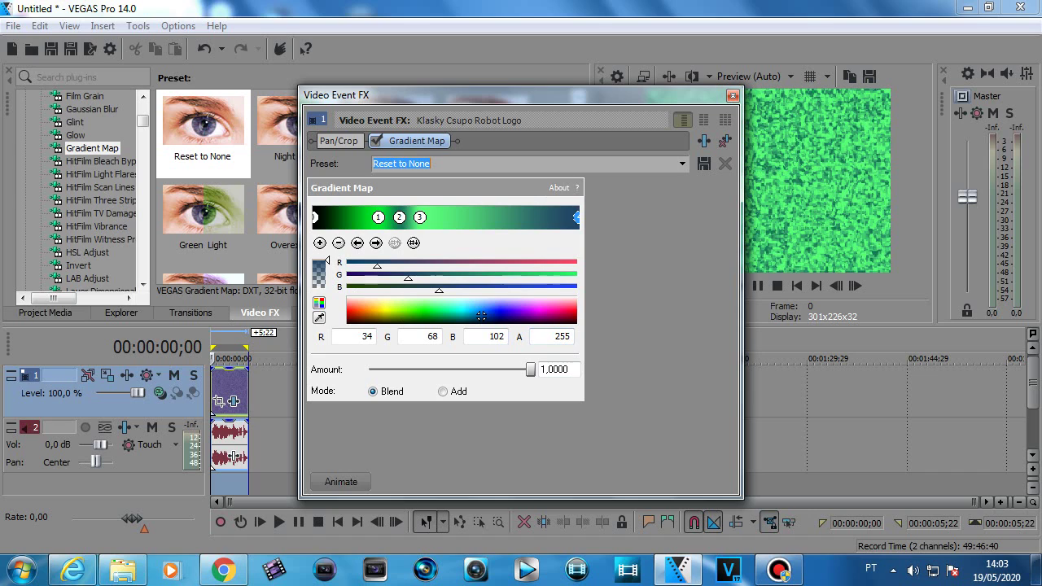
text(San Fr)
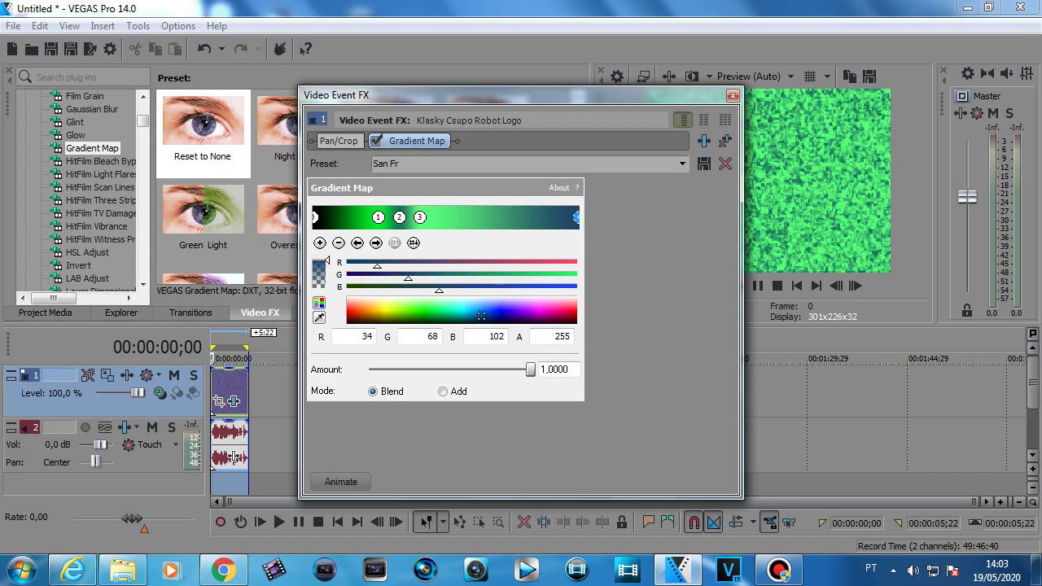
text(ans)
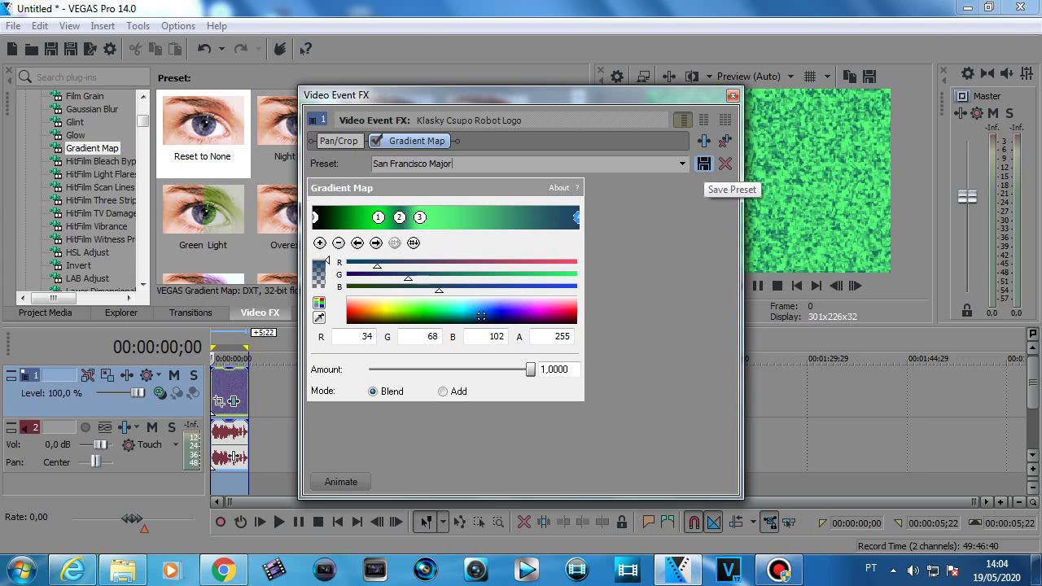
click(733, 95)
Preview the recoloured logo clip at 00:00:01;29 and select the clip's full time range.
click(225, 401)
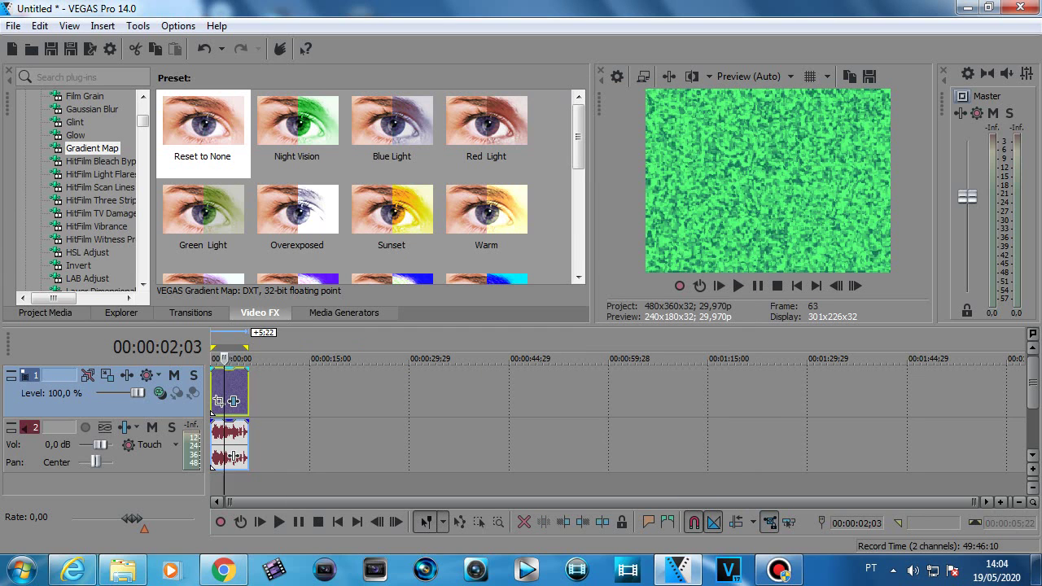
double_click(224, 389)
click(223, 390)
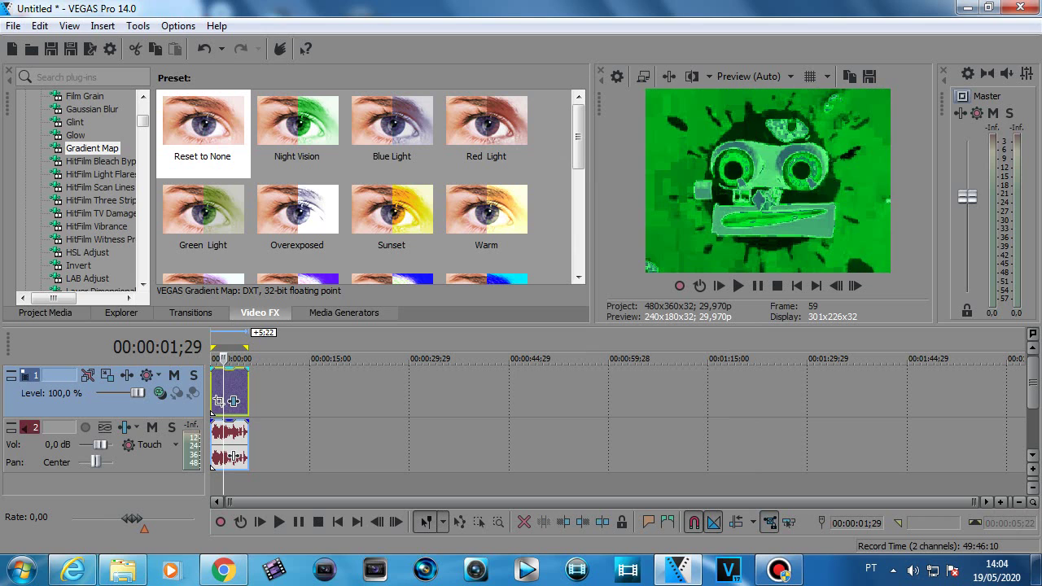
double_click(233, 457)
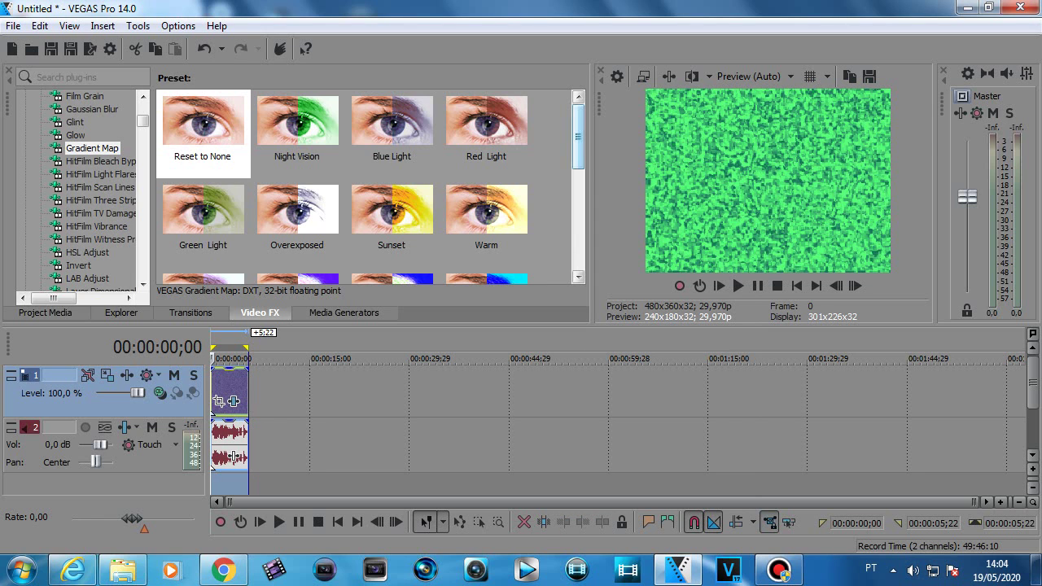
Look through the Gradient Map presets for "San Francisco Major" and reselect the logo clip's full time range.
drag(579, 137, 578, 237)
click(75, 135)
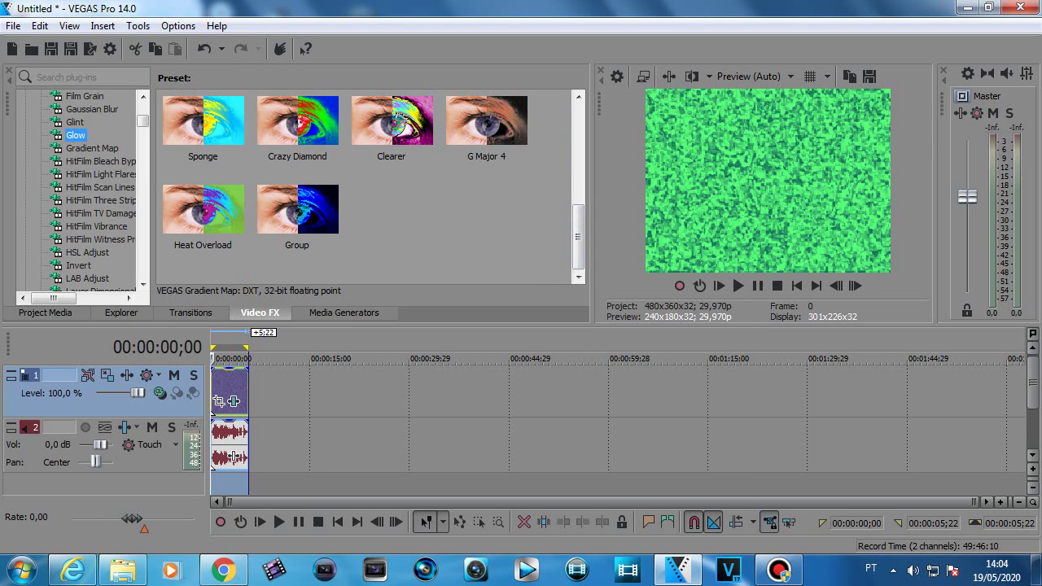
click(91, 149)
drag(578, 135, 578, 157)
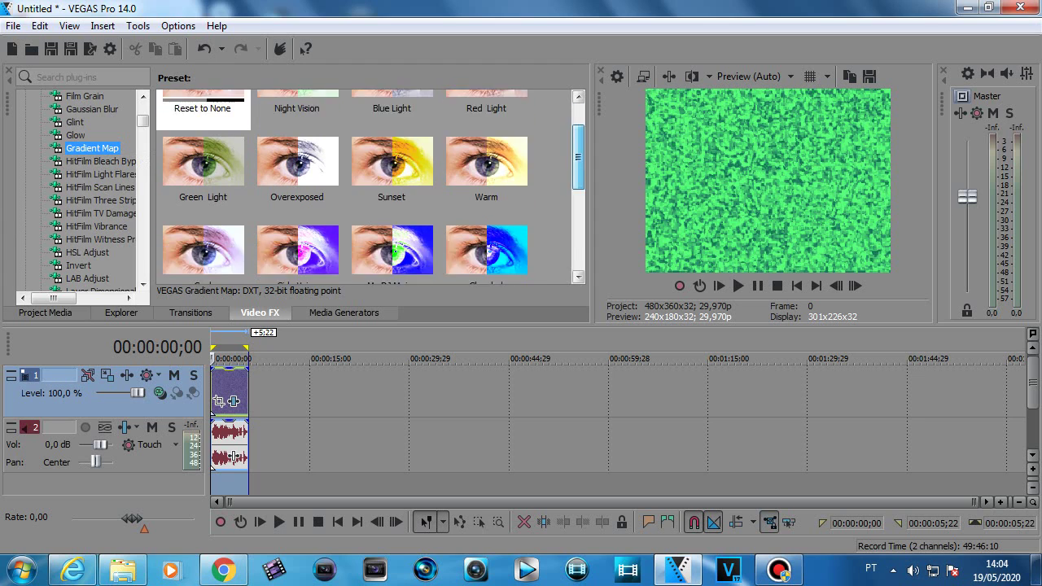
scroll(391, 203, down, 3)
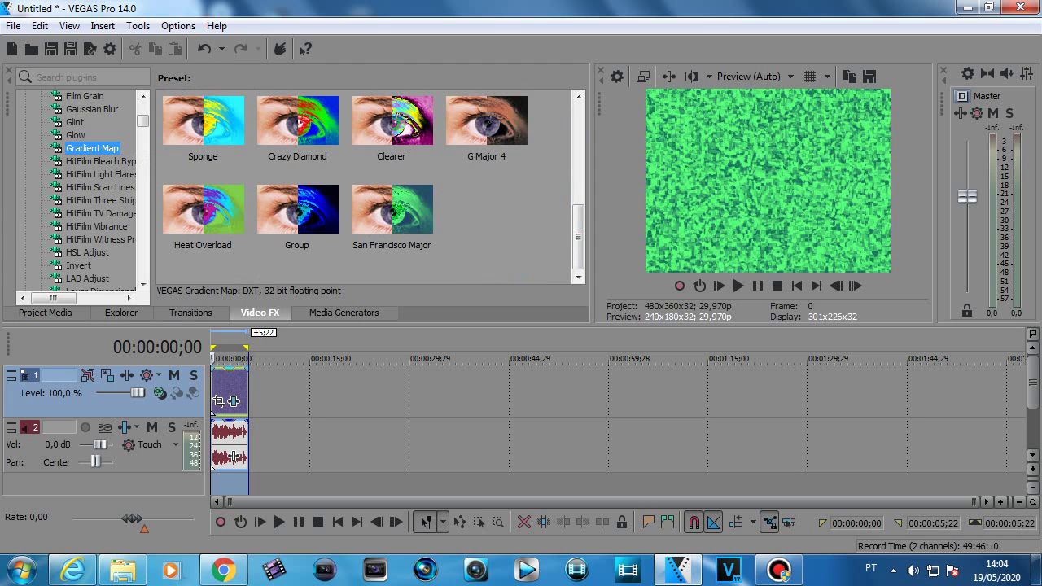
double_click(223, 443)
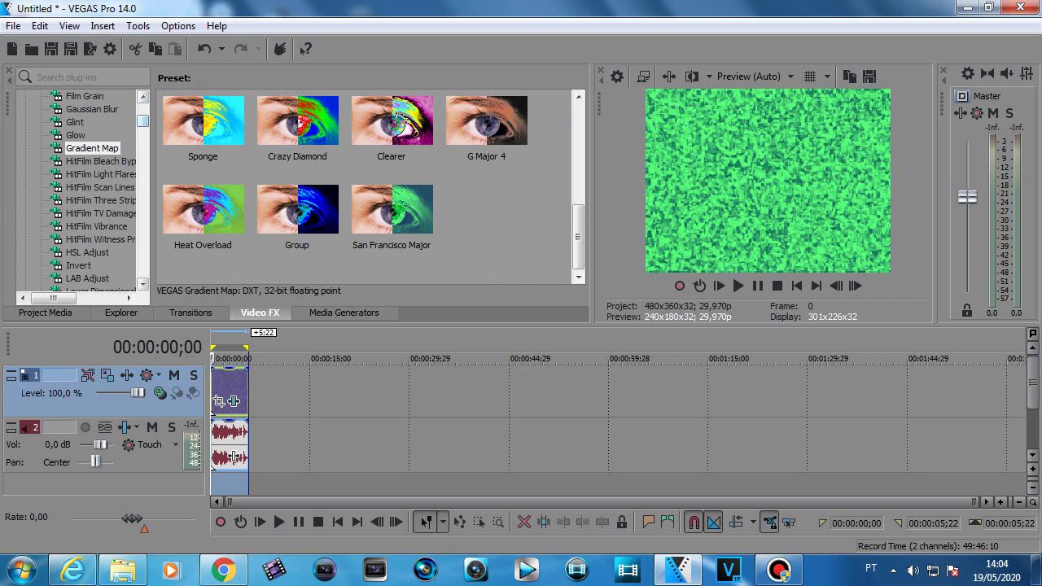
Add the default Invert effect to the logo clip, place it ahead of Gradient Map and close the effect settings.
click(79, 265)
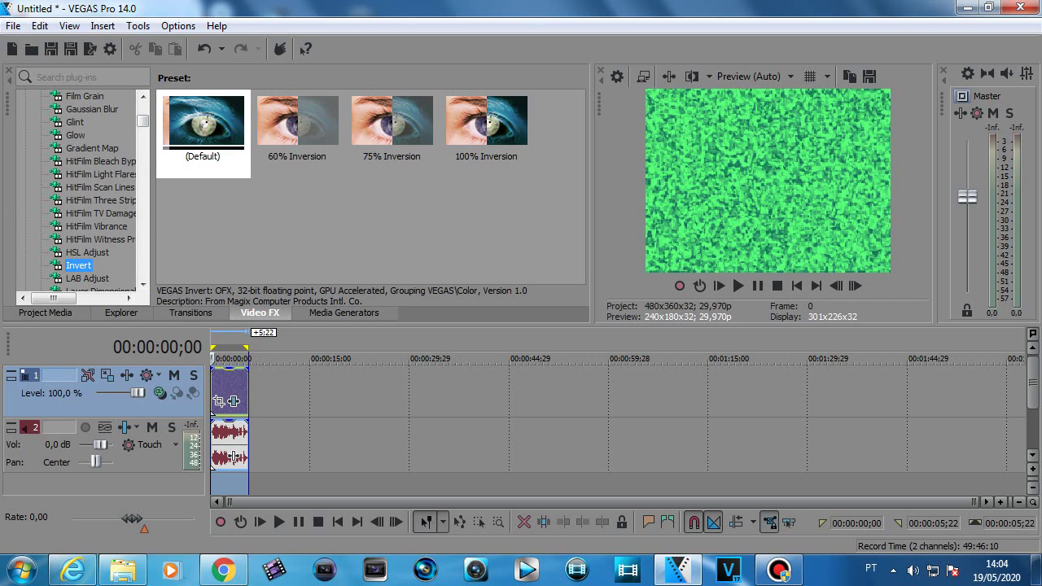
drag(203, 122, 229, 390)
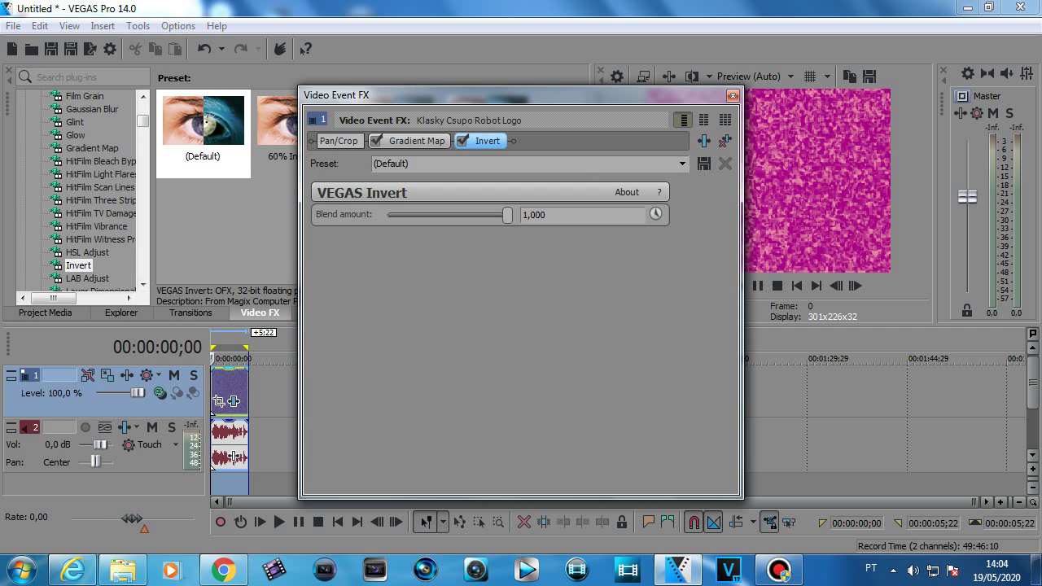
drag(488, 141, 389, 140)
click(733, 96)
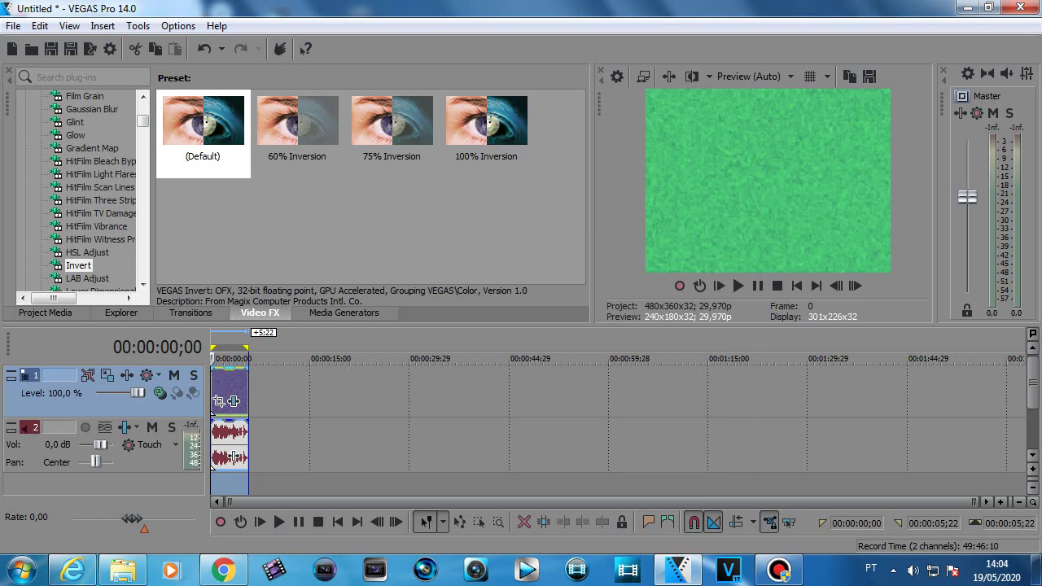
Preview the logo clip from its start twice, adjusting the system volume between the two playbacks.
click(738, 286)
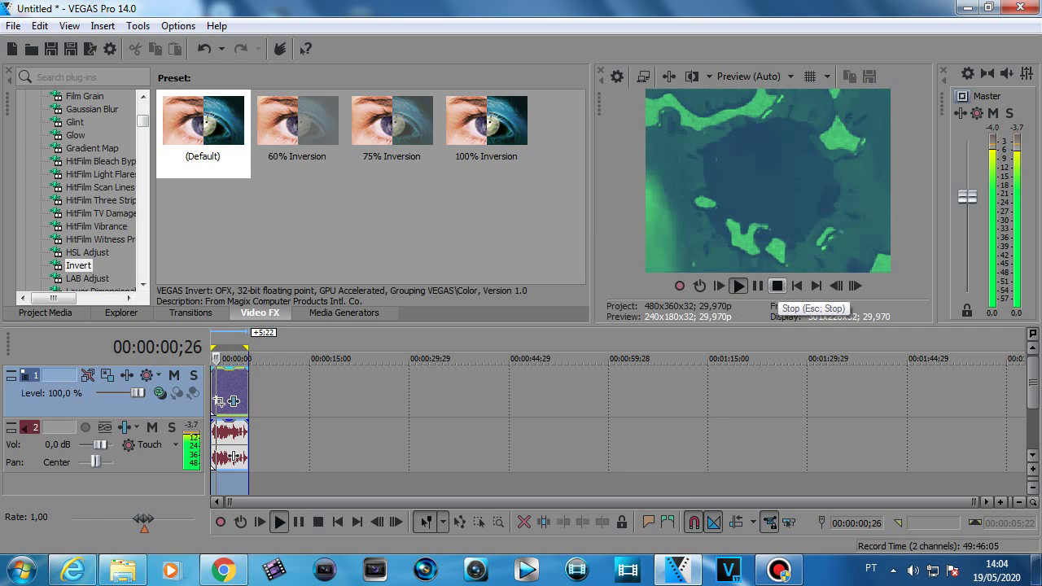
click(777, 286)
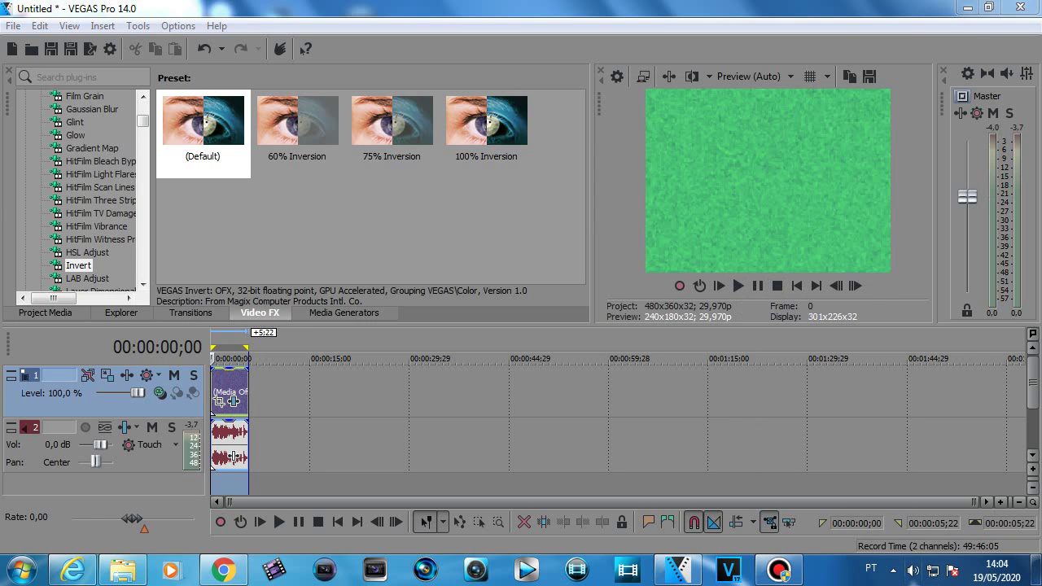
click(913, 570)
click(913, 438)
click(913, 437)
click(913, 438)
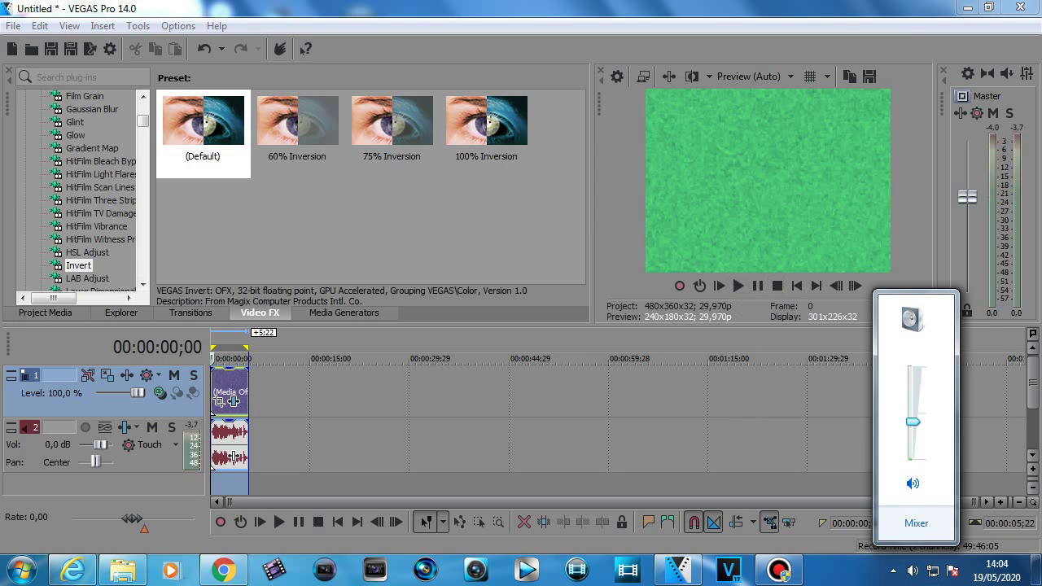
click(738, 286)
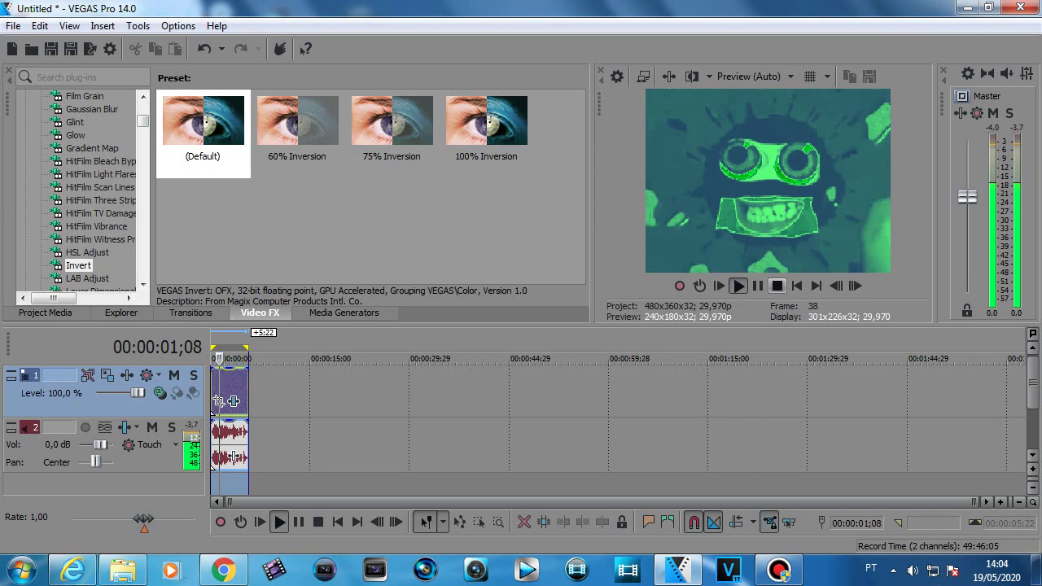
click(777, 286)
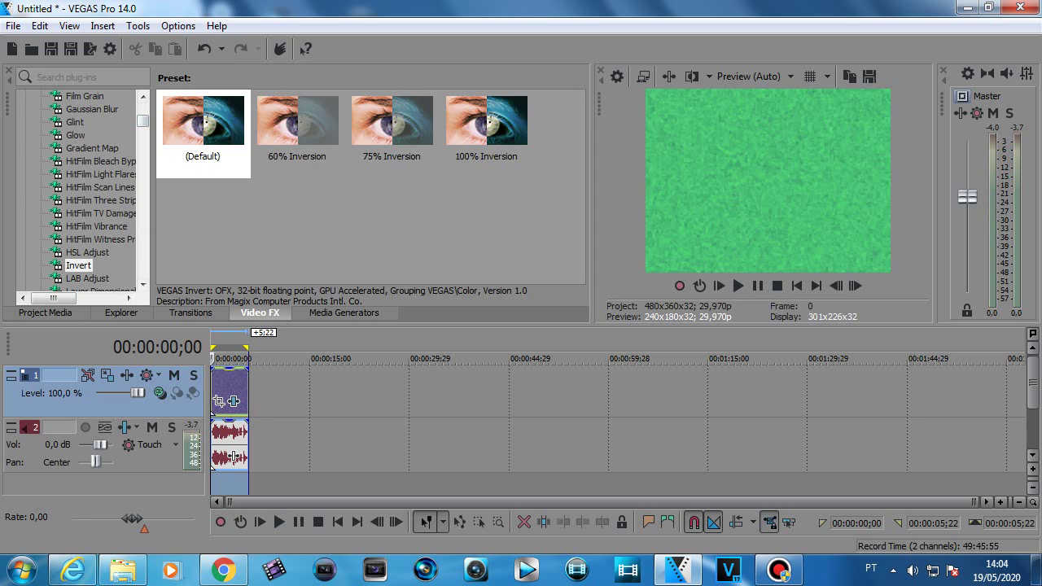
Add the LAB Adjust effect to the logo clip using the Invert Luminosity preset.
click(79, 265)
key(Down)
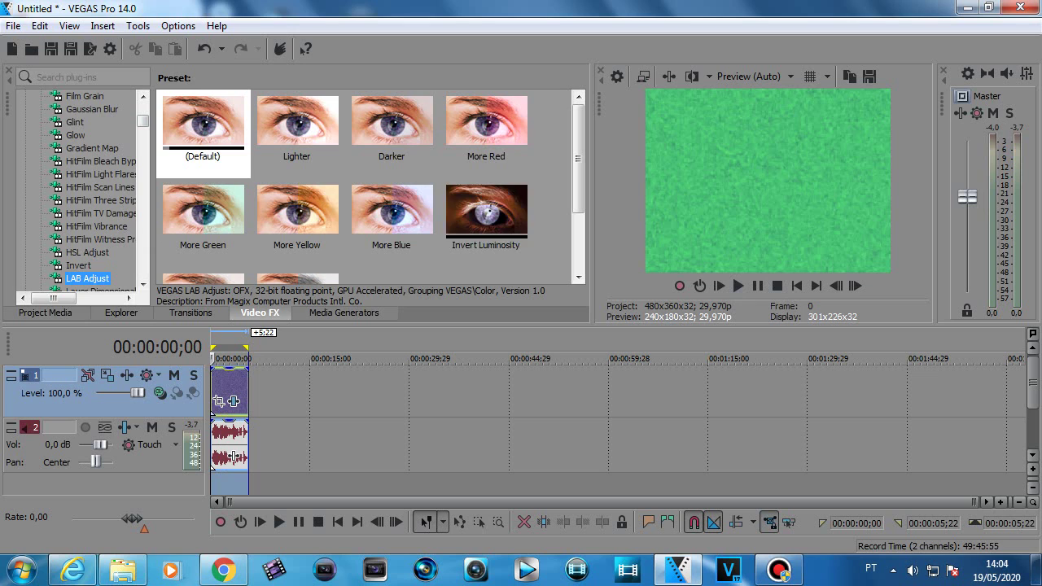
drag(487, 214, 229, 391)
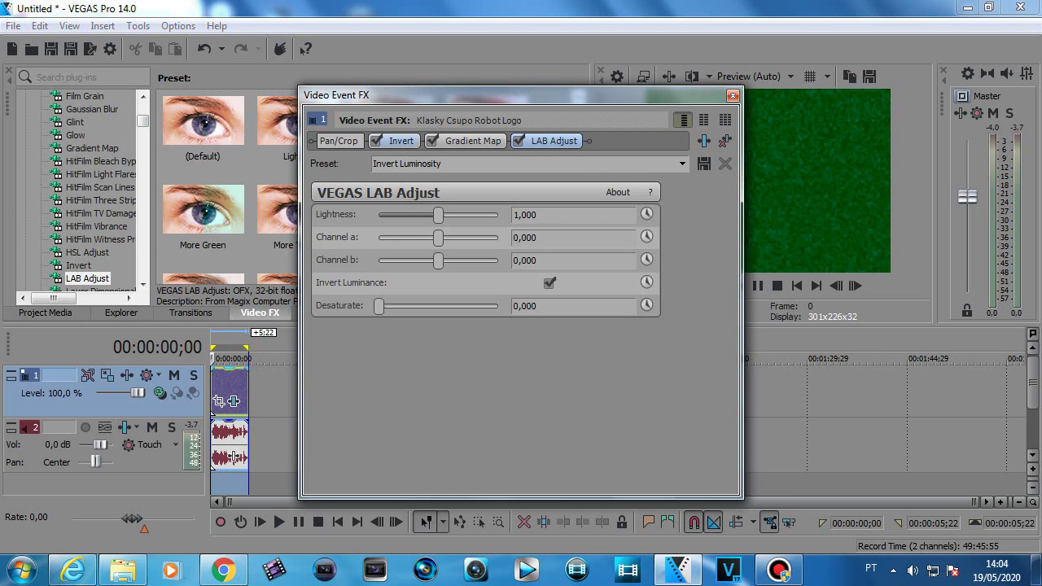
Remove Invert from the clip's effect chain and move LAB Adjust ahead of Gradient Map.
click(401, 141)
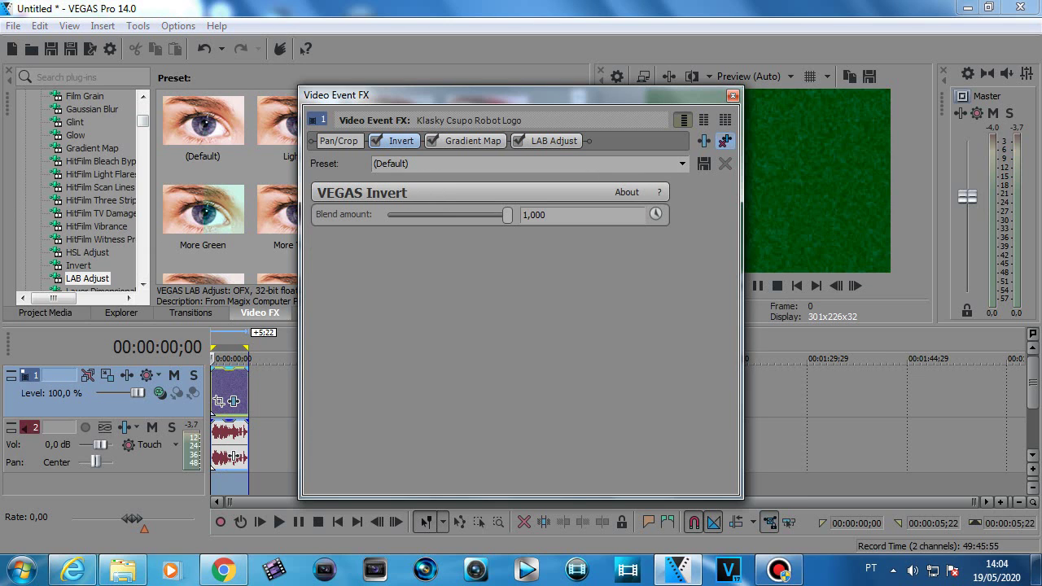
click(725, 142)
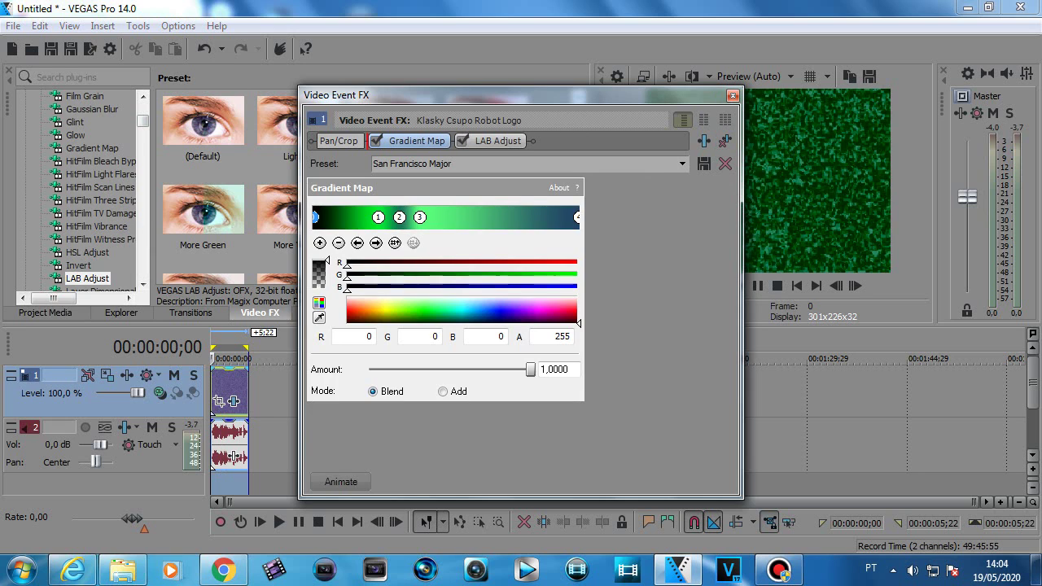
drag(500, 141, 399, 141)
click(733, 95)
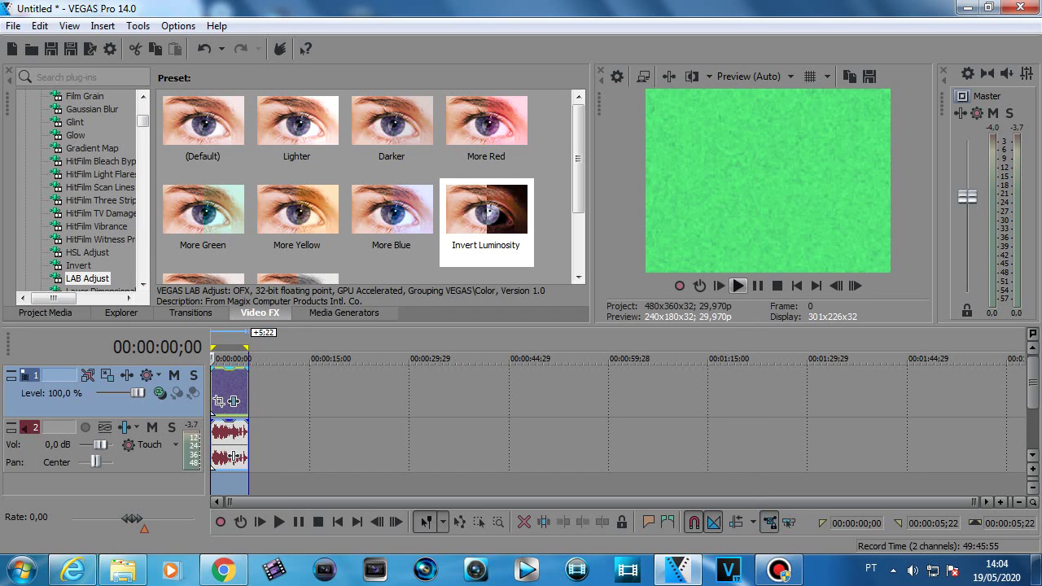
click(222, 386)
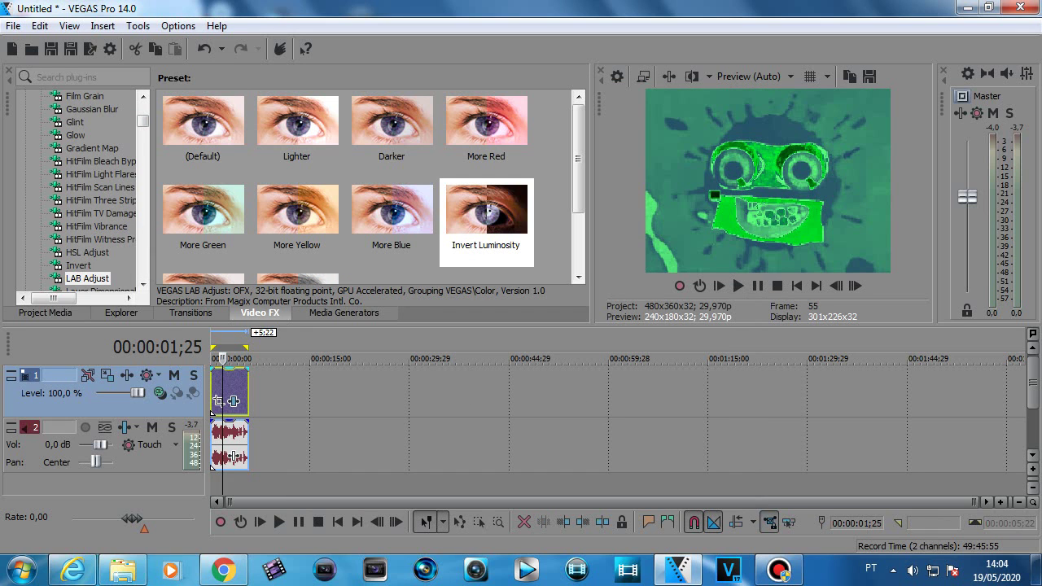
double_click(222, 386)
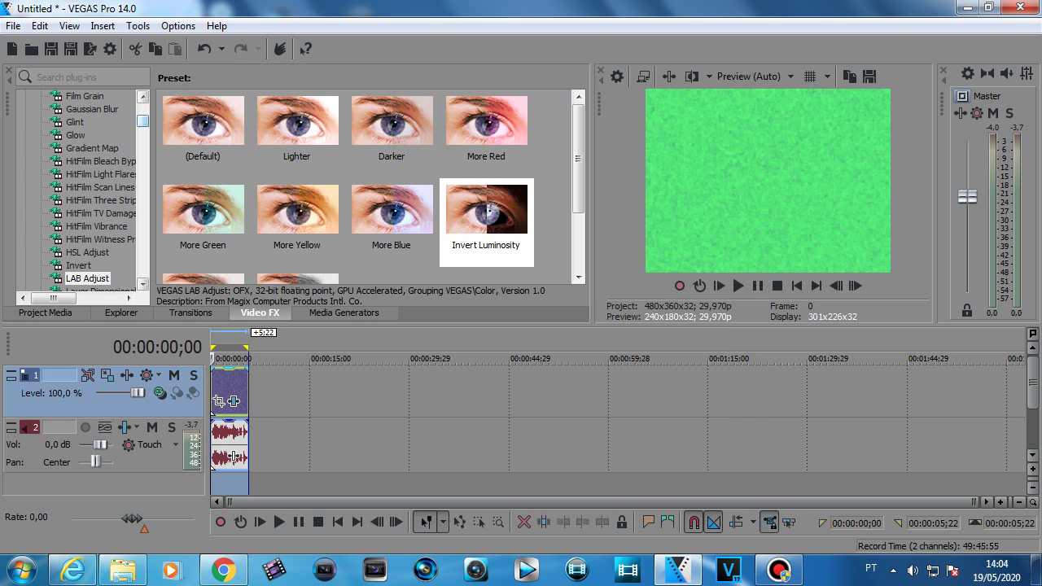
Add the TV Simulator effect to the logo clip using the 0.75 Line Sync preset.
drag(142, 120, 143, 259)
scroll(233, 458, up, 3)
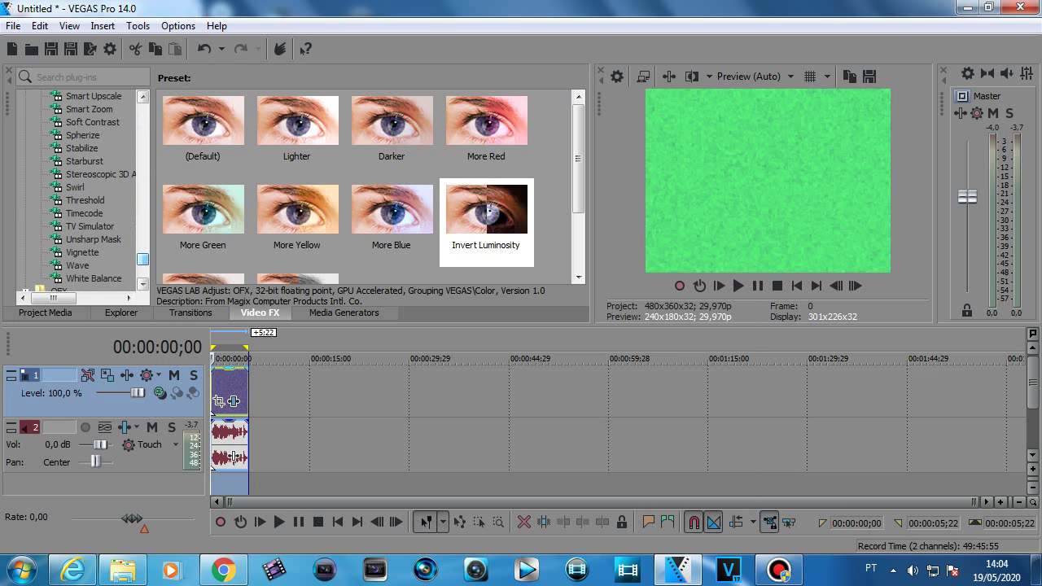
click(90, 226)
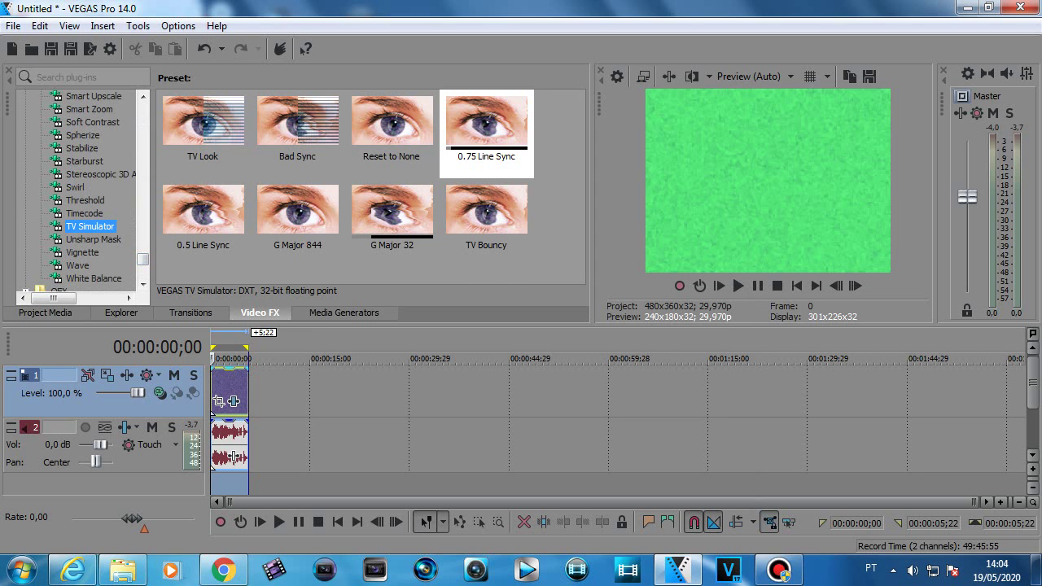
click(486, 122)
drag(486, 122, 229, 389)
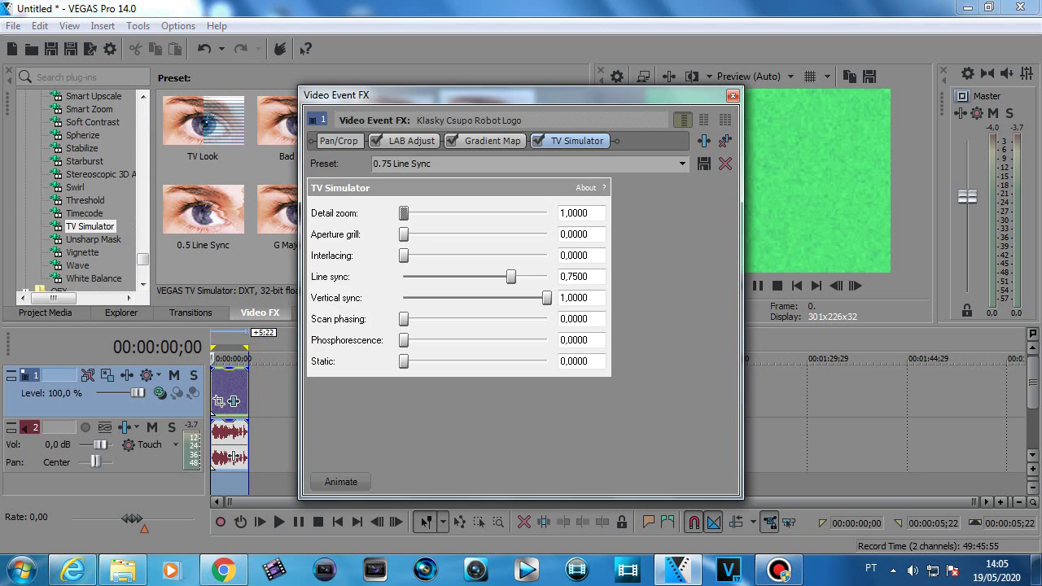
Add the Wave effect to the logo clip using the Large preset.
click(78, 265)
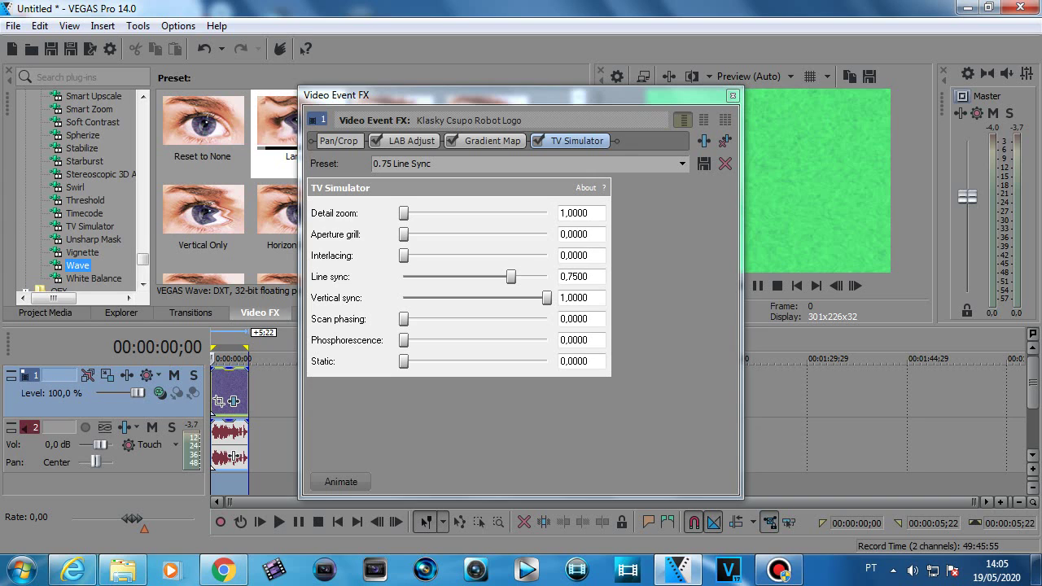
click(272, 122)
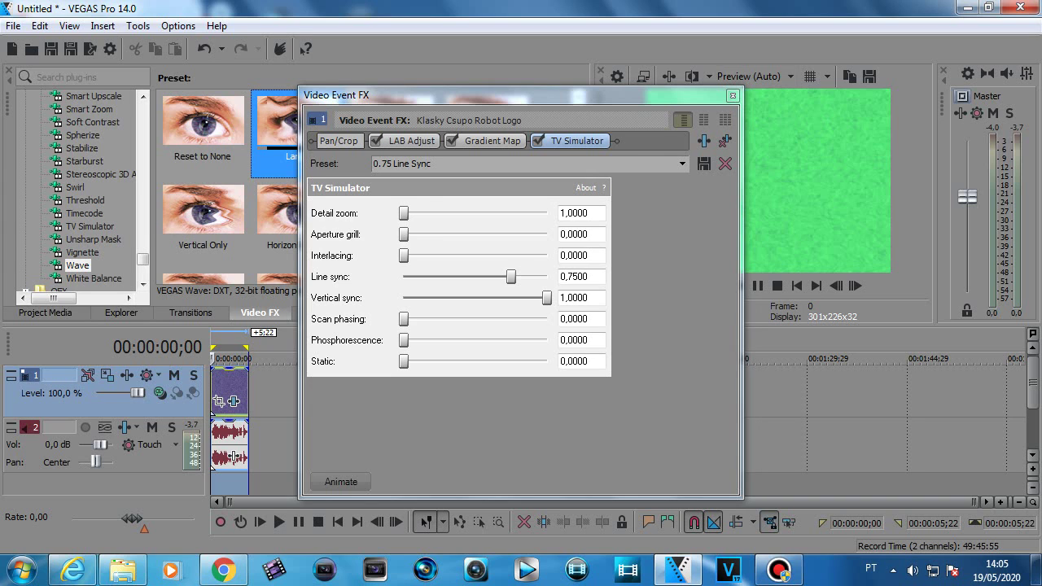
drag(273, 123, 230, 389)
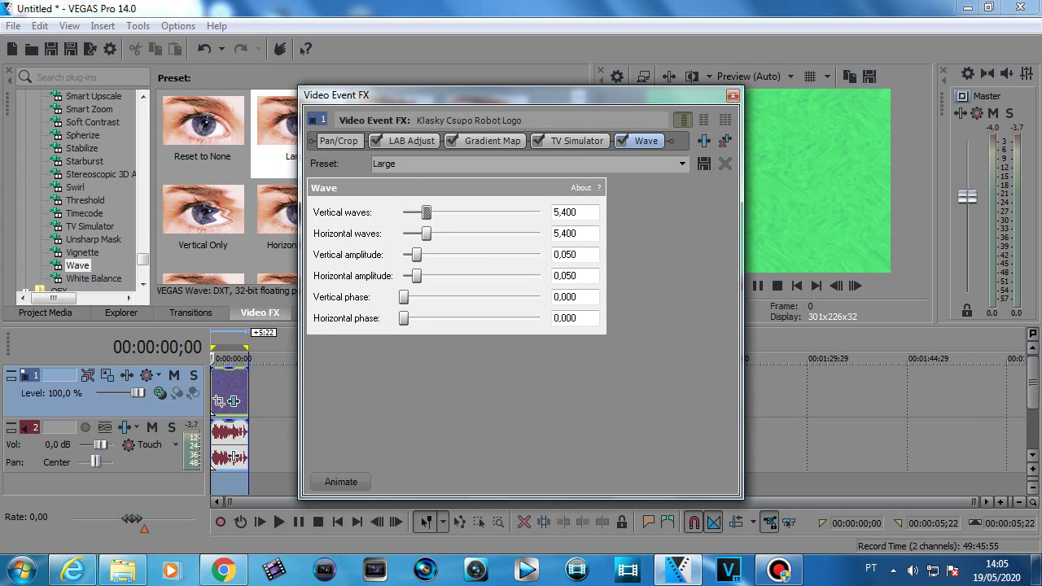
Set the Wave effect to 0 vertical waves, 5.900 horizontal waves, 0 vertical amplitude and 0.100 horizontal amplitude.
drag(426, 213, 404, 213)
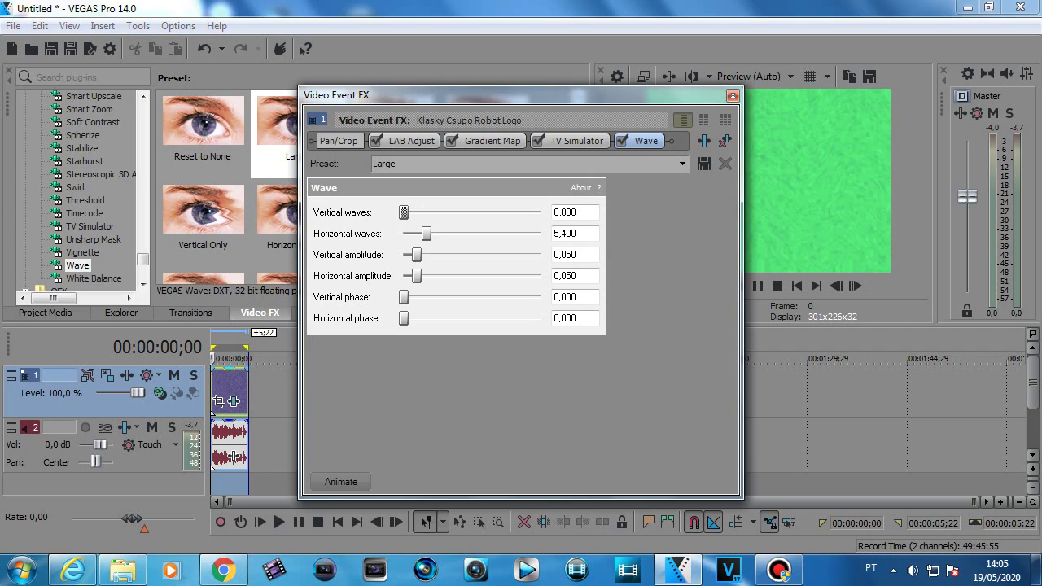
click(226, 387)
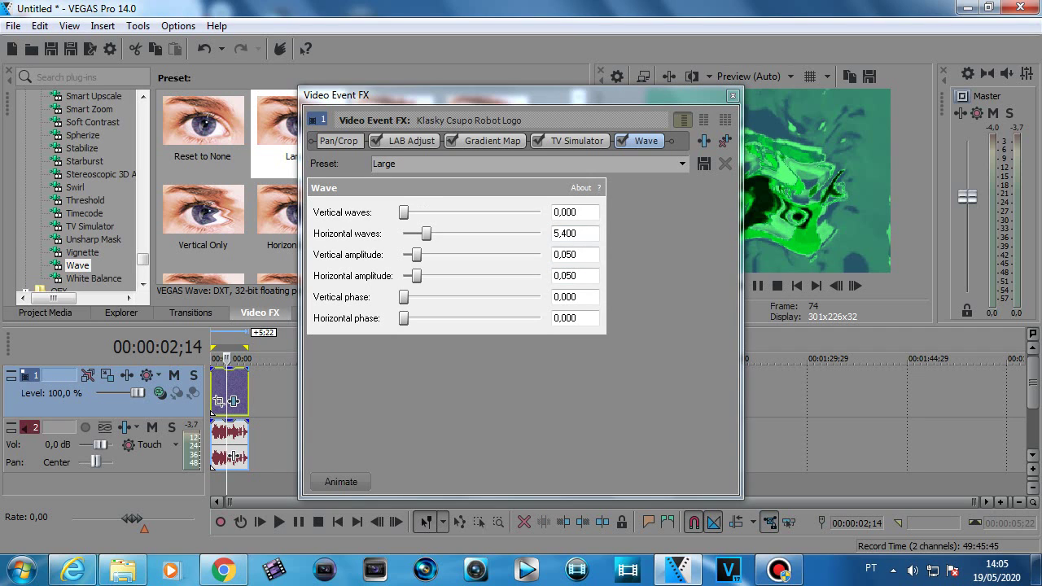
drag(417, 255, 431, 276)
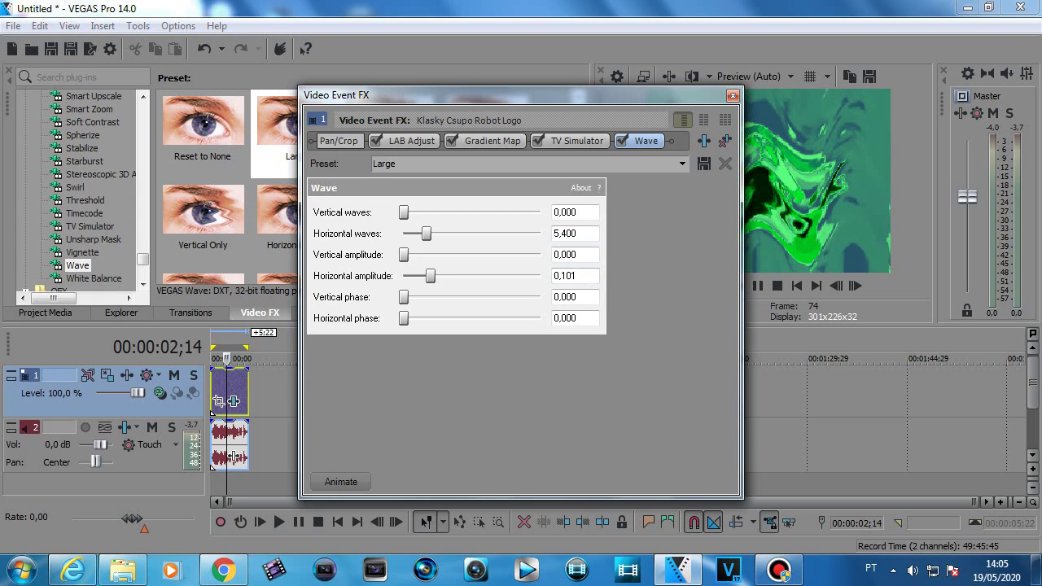
click(580, 276)
key(BackSpace)
drag(426, 234, 428, 233)
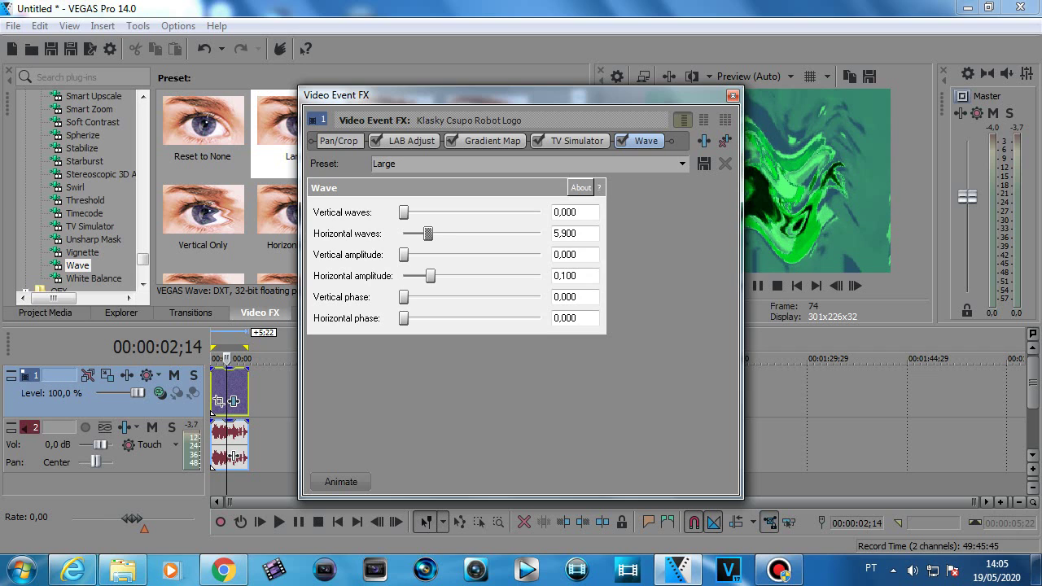
Apply the "Sad" preset to the Wave effect and close the effect settings.
click(683, 163)
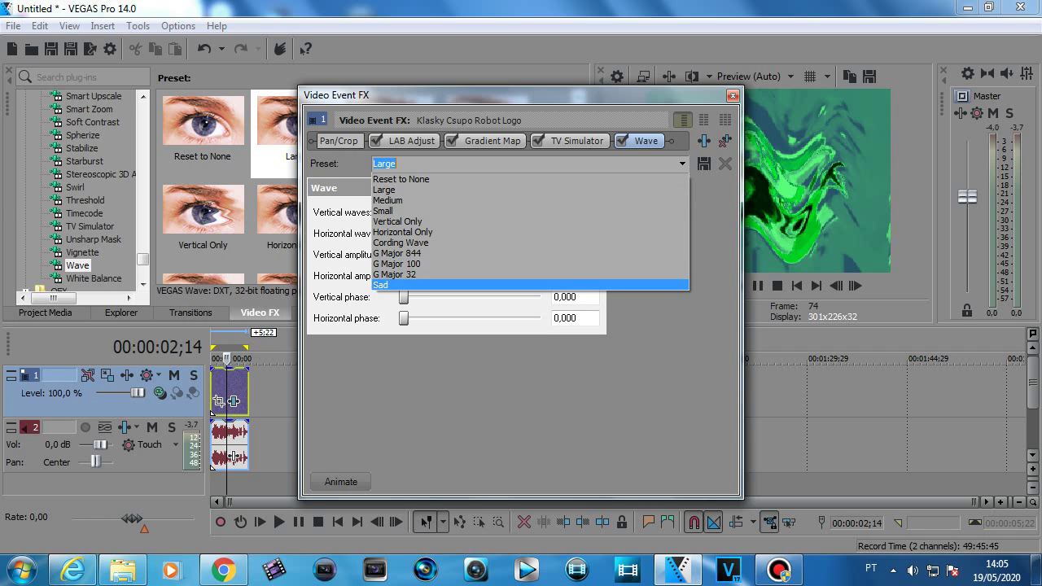
click(383, 285)
click(733, 96)
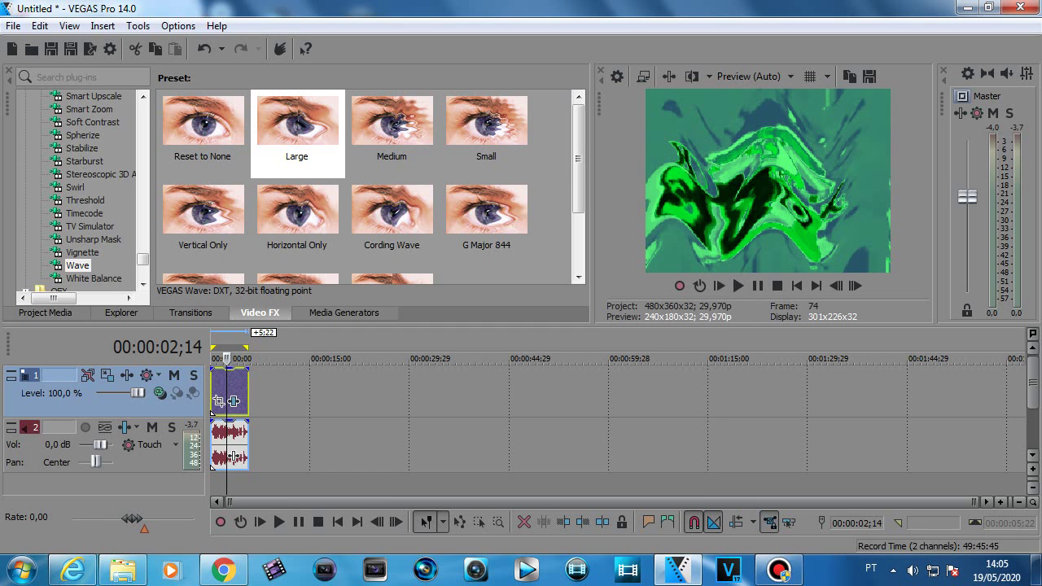
Add the Mirror effect to the logo clip using the Reflect Left preset and close the effect settings.
drag(142, 259, 142, 128)
click(77, 187)
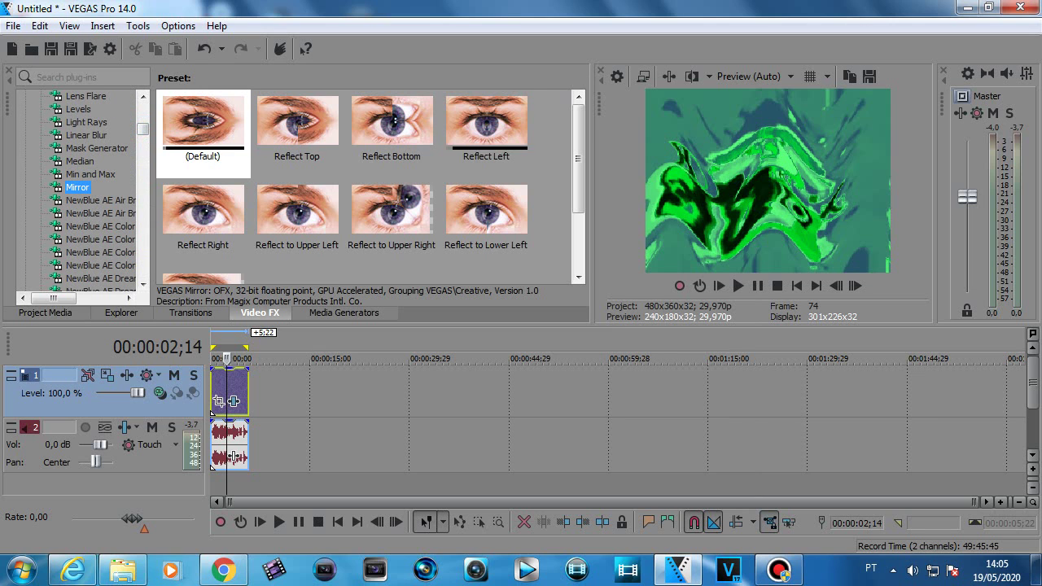
click(486, 130)
drag(486, 130, 231, 389)
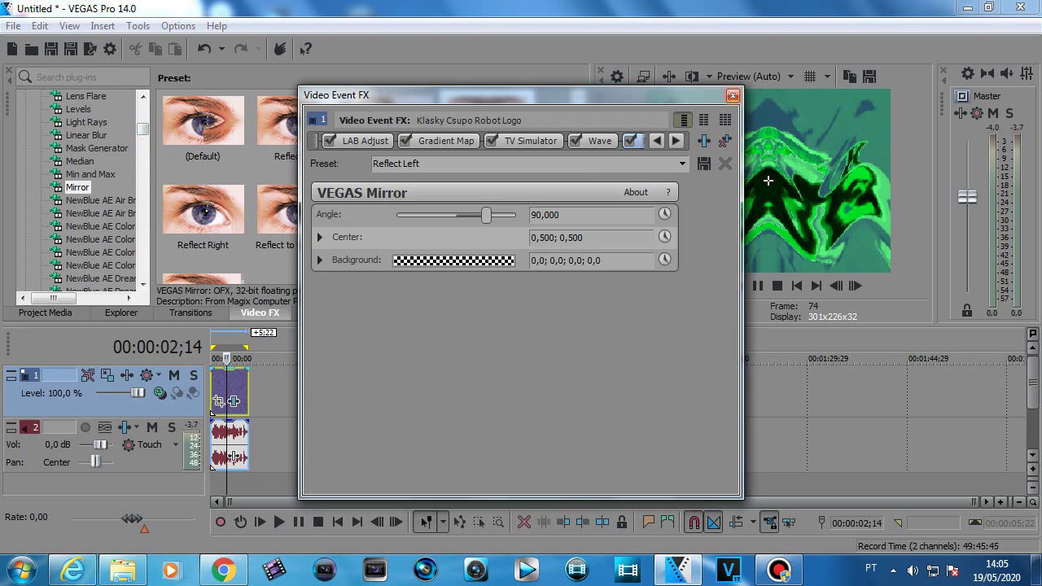
click(733, 95)
Select the clip's full time range and play it back to preview the combined effects.
double_click(230, 390)
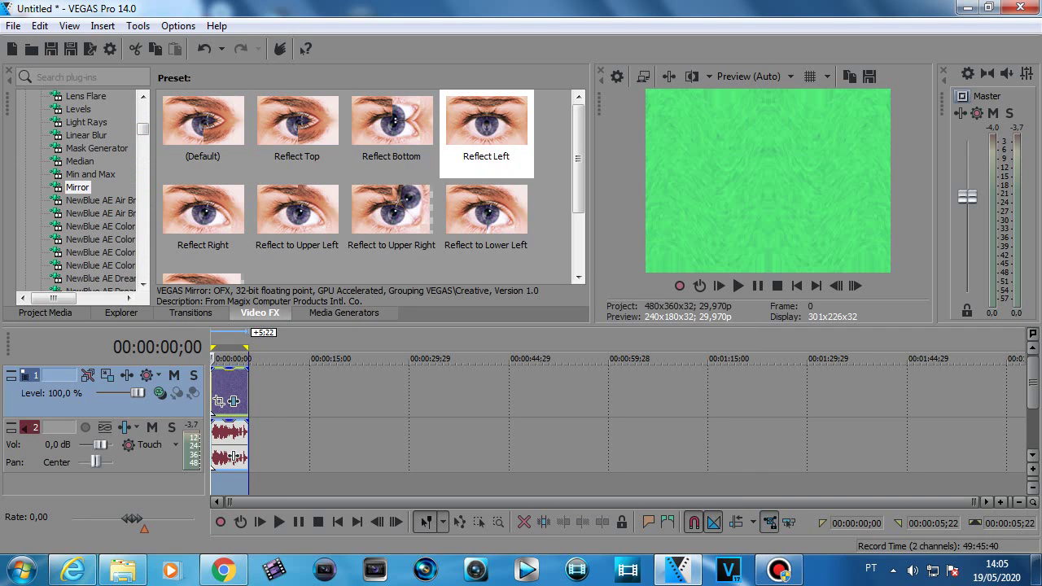
click(739, 285)
click(737, 287)
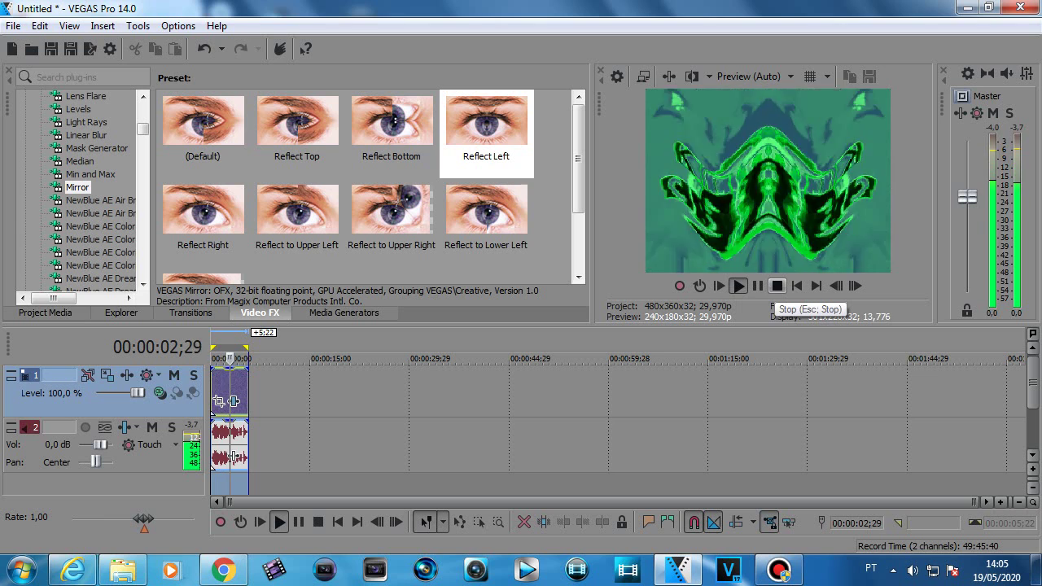
Stop playback and set the audio event's time stretch method to élastique with Pro stretch attributes.
click(778, 286)
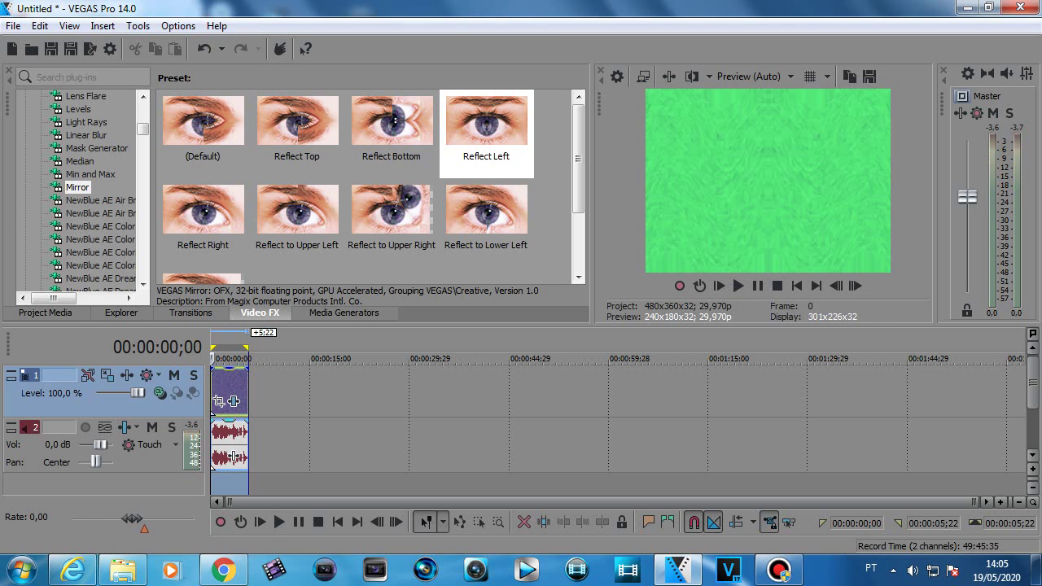
click(229, 420)
right_click(229, 420)
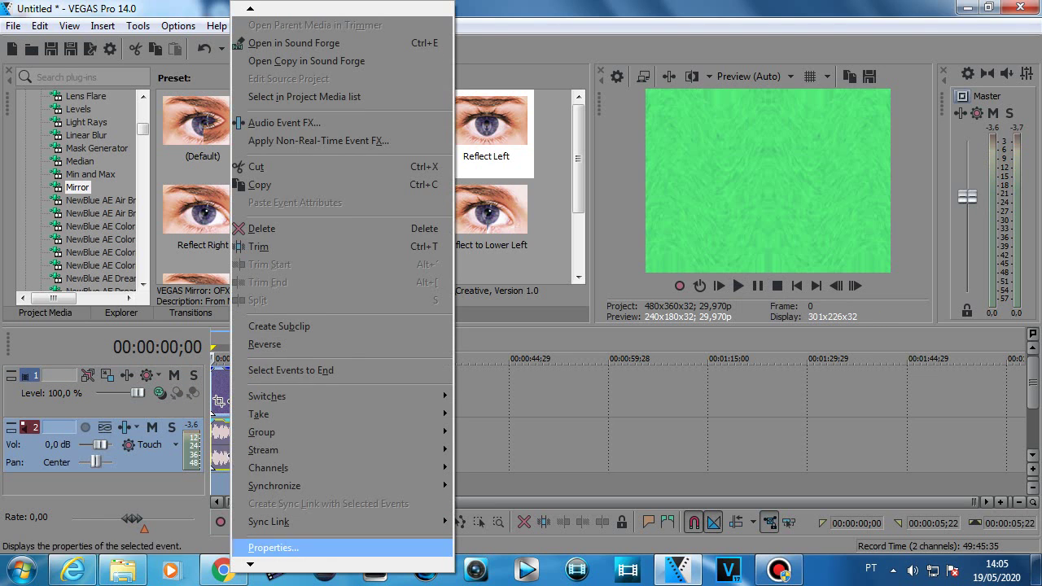
click(274, 549)
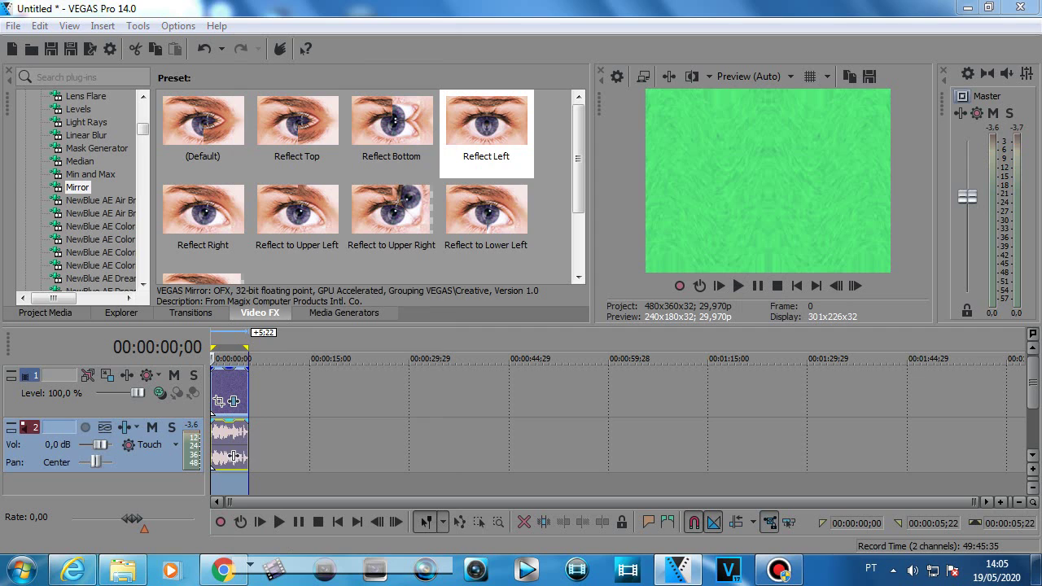
click(521, 267)
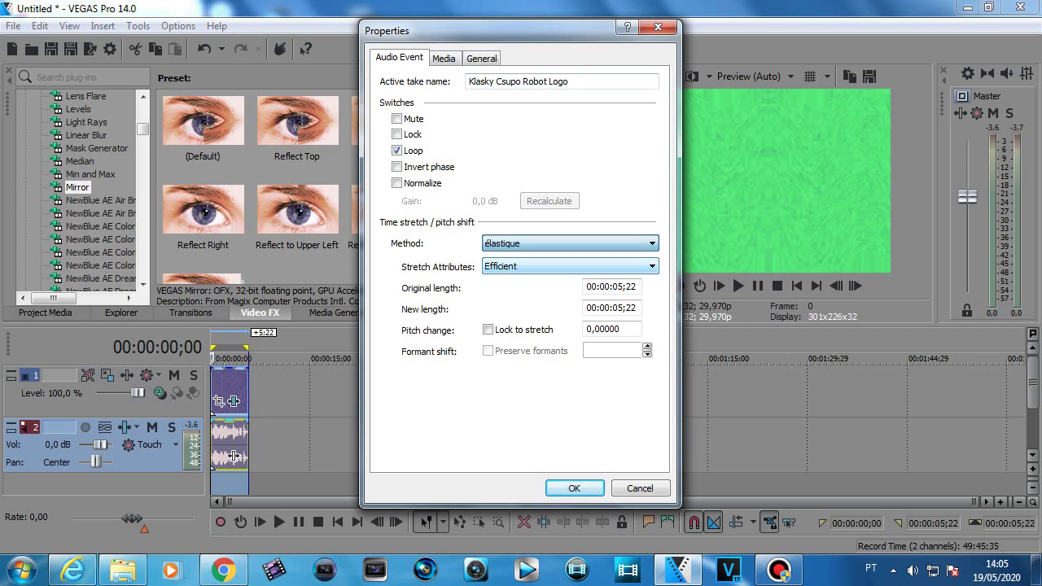
click(570, 266)
click(537, 279)
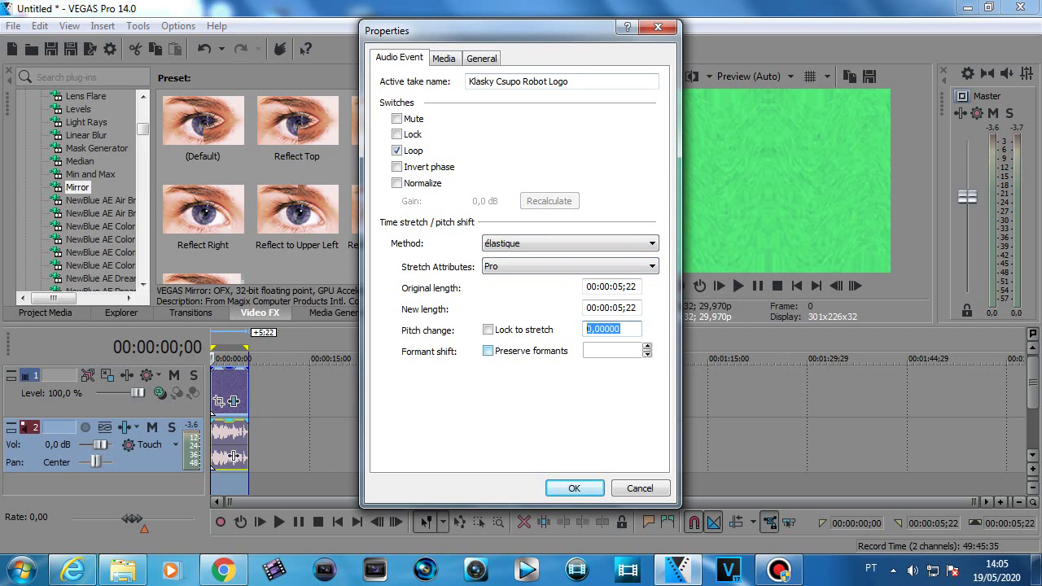
key(Return)
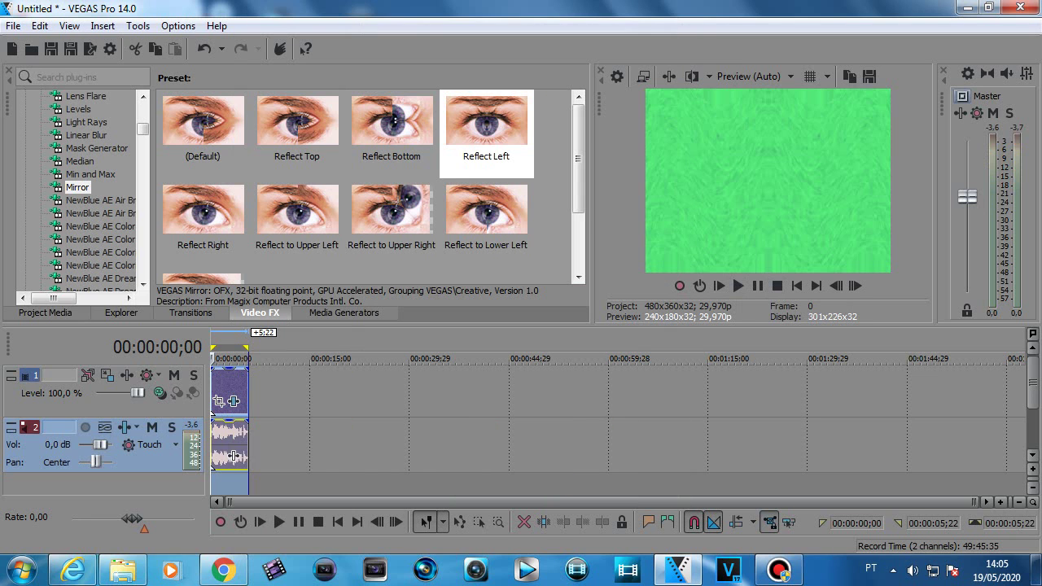
Reselect the logo clip's full time range and play it back to check the picture and sound.
double_click(230, 388)
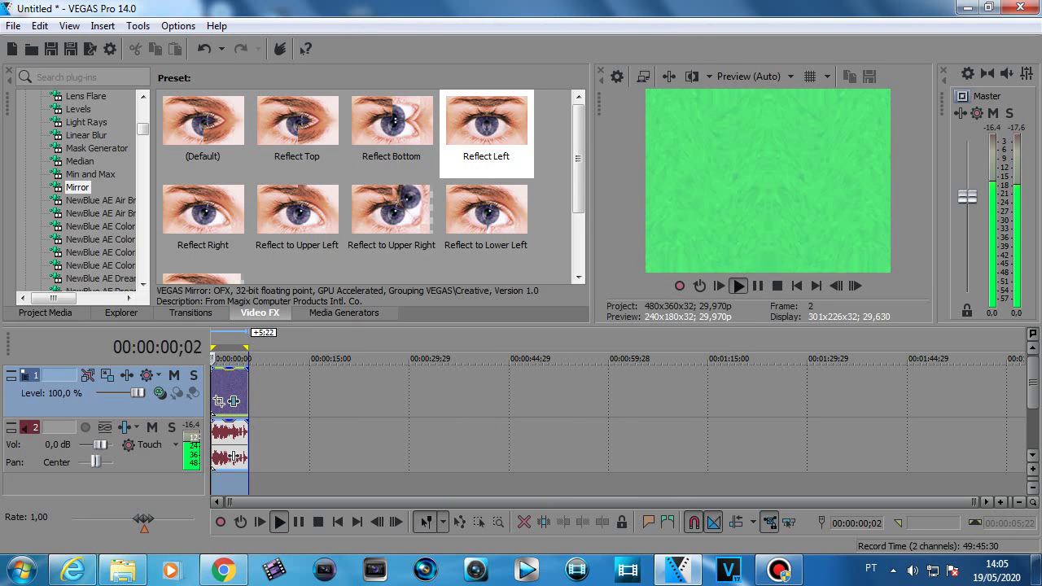